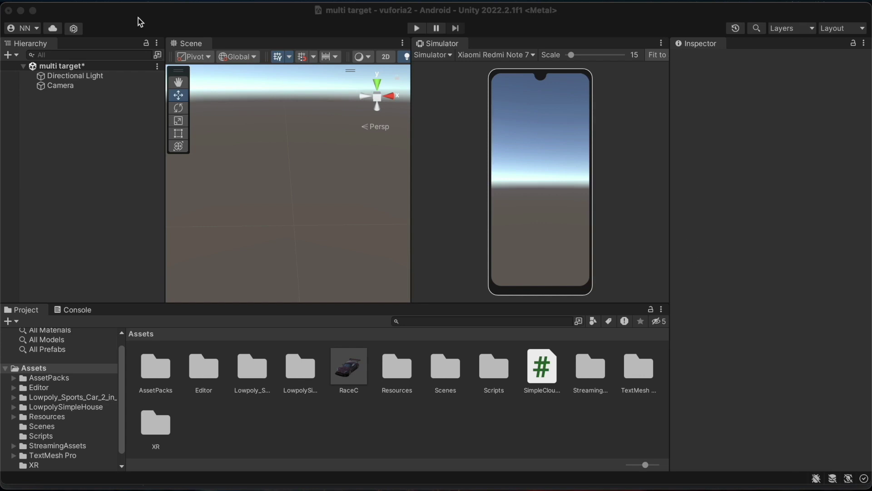
Delete the default Camera from the multi target scene.
{"action": "left_click", "coordinate": [73, 87]}
{"action": "right_click", "coordinate": [72, 87]}
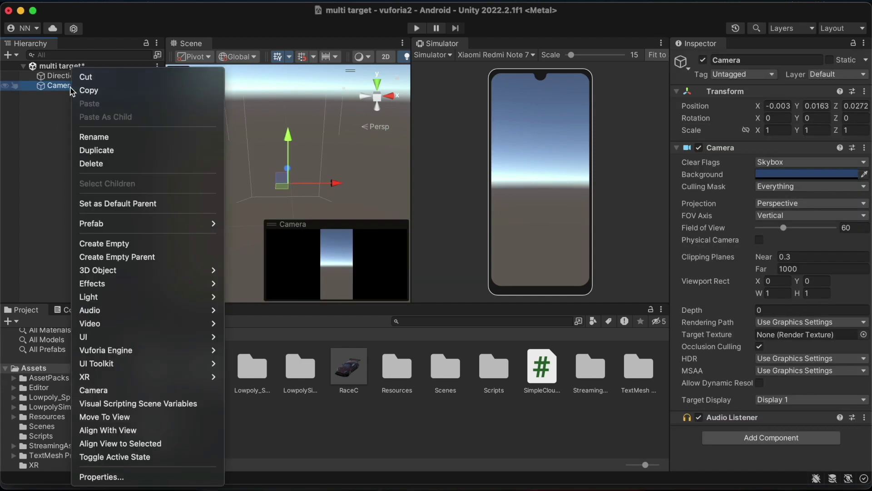
{"action": "left_click", "coordinate": [92, 164]}
Add a Vuforia Engine AR Camera to the Hierarchy.
{"action": "right_click", "coordinate": [54, 105]}
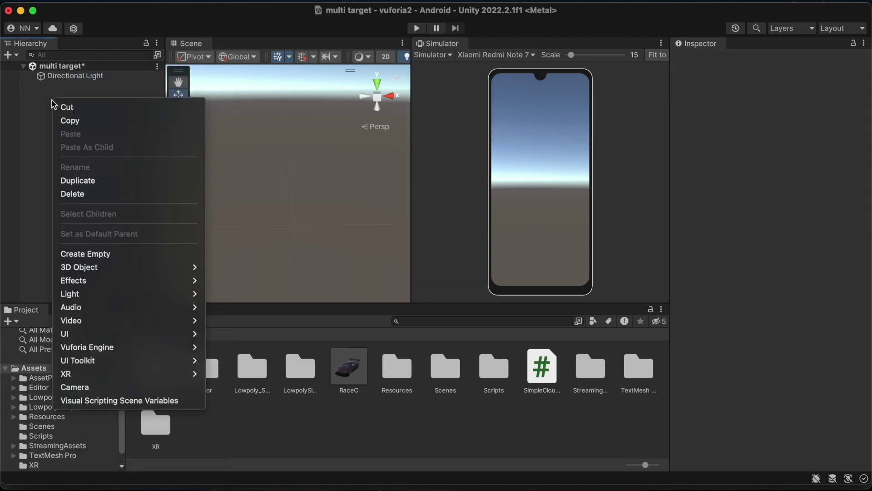
{"action": "mouse_move", "coordinate": [141, 347]}
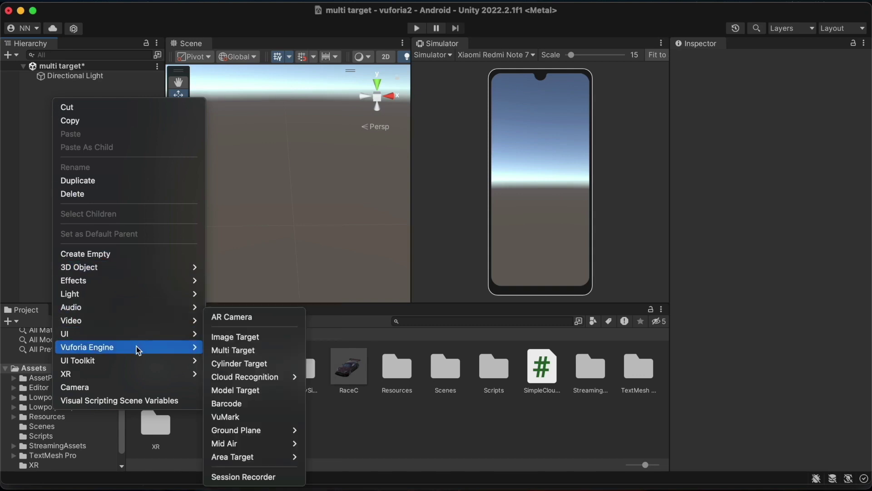
{"action": "left_click", "coordinate": [233, 317]}
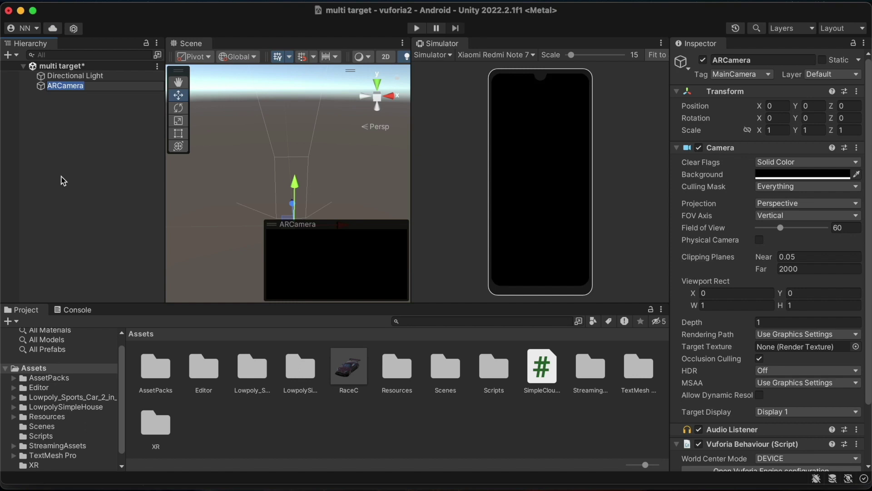
{"action": "left_click", "coordinate": [53, 173]}
Open the ARCamera's Vuforia Engine configuration to review its app license key.
{"action": "left_click", "coordinate": [62, 86]}
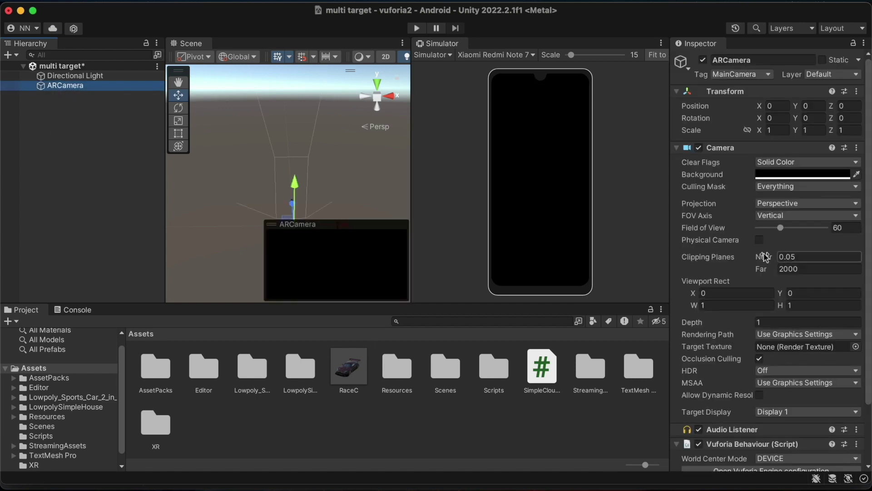
{"action": "scroll", "coordinate": [739, 246], "scroll_direction": "down", "scroll_amount": 5}
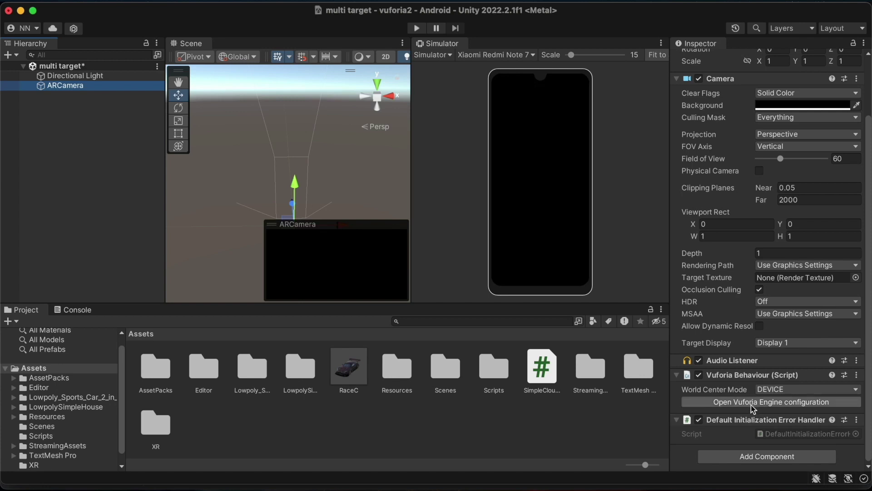
{"action": "left_click", "coordinate": [751, 404]}
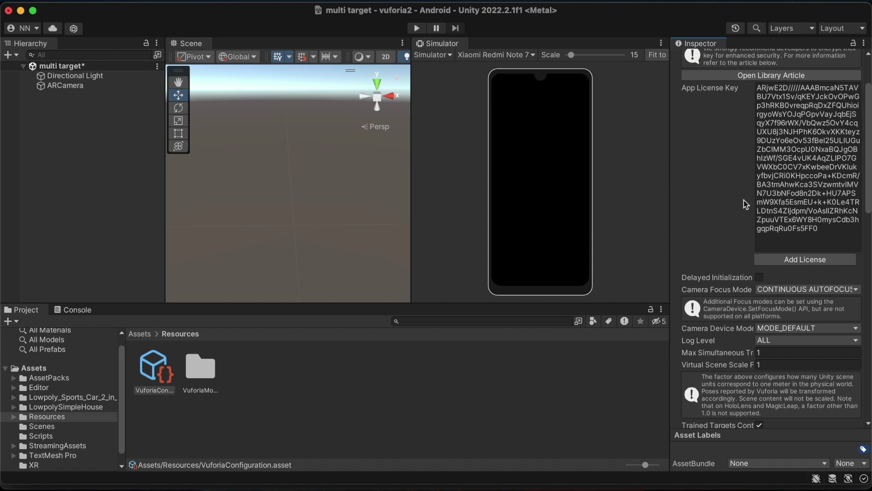
{"action": "left_click", "coordinate": [62, 86]}
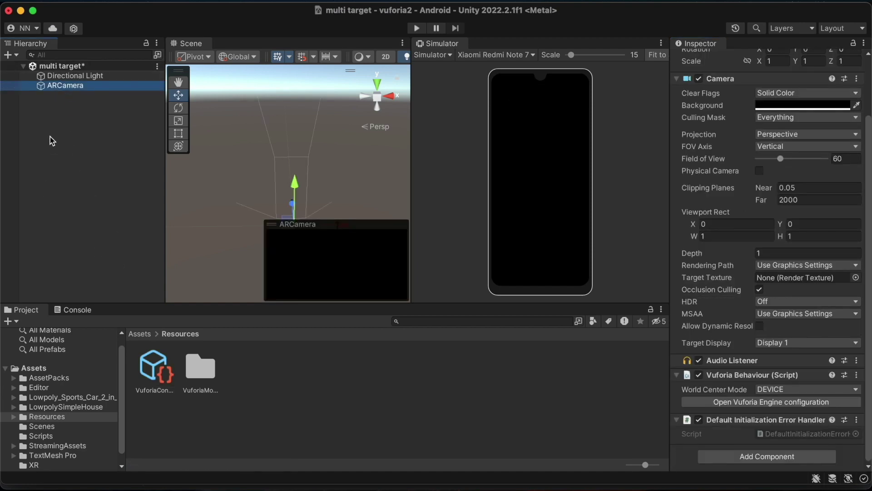
{"action": "right_click", "coordinate": [40, 109]}
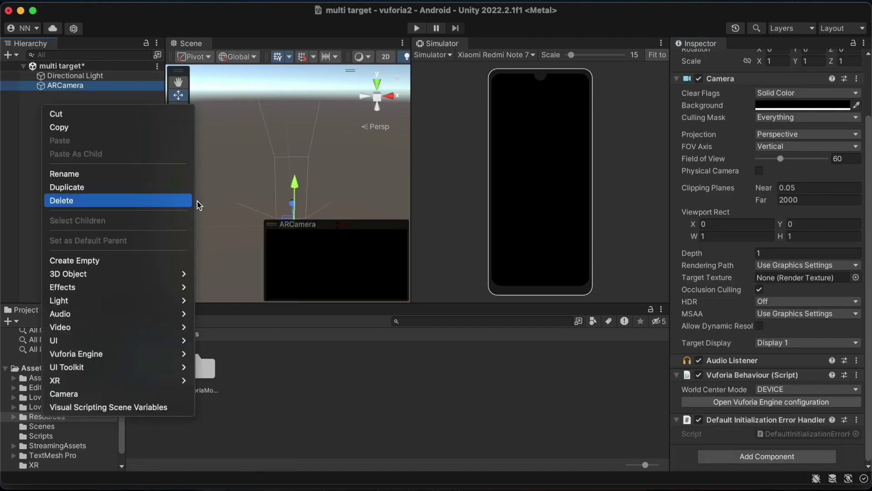
Add a Vuforia Multi Target showing the MarsBox, orbit around it, then switch to Chrome.
{"action": "mouse_move", "coordinate": [182, 356]}
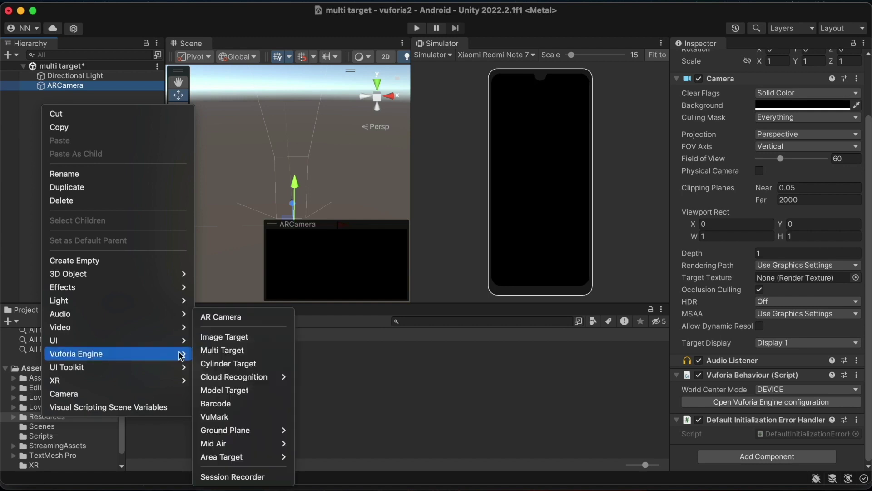
{"action": "left_click", "coordinate": [209, 352]}
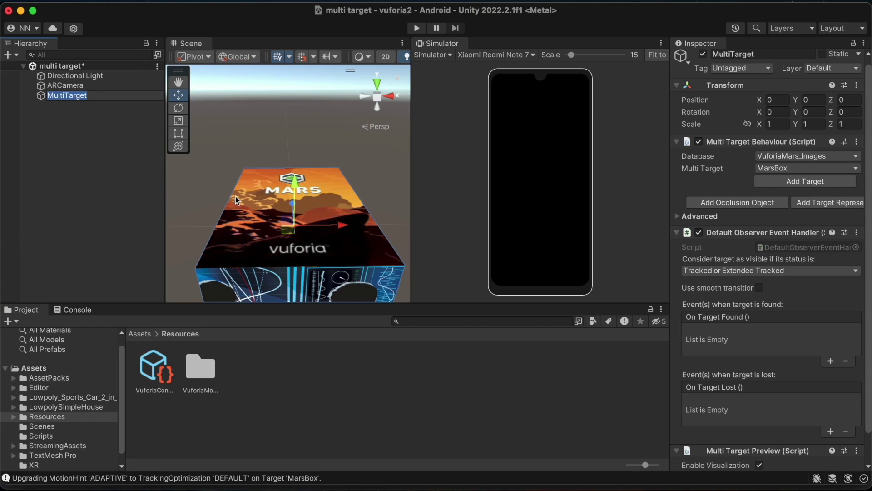
{"action": "left_click_drag", "start_coordinate": [267, 222], "coordinate": [319, 299], "text": "alt"}
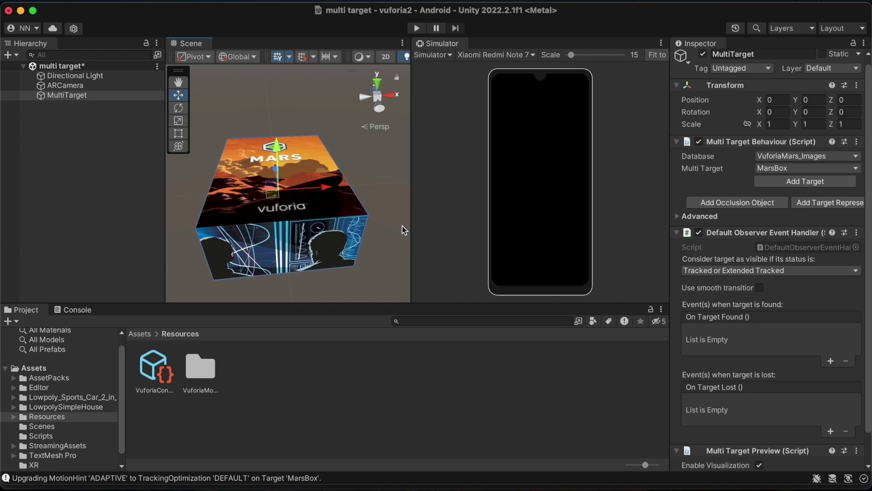
{"action": "left_click_drag", "start_coordinate": [382, 228], "coordinate": [161, 233], "text": "alt"}
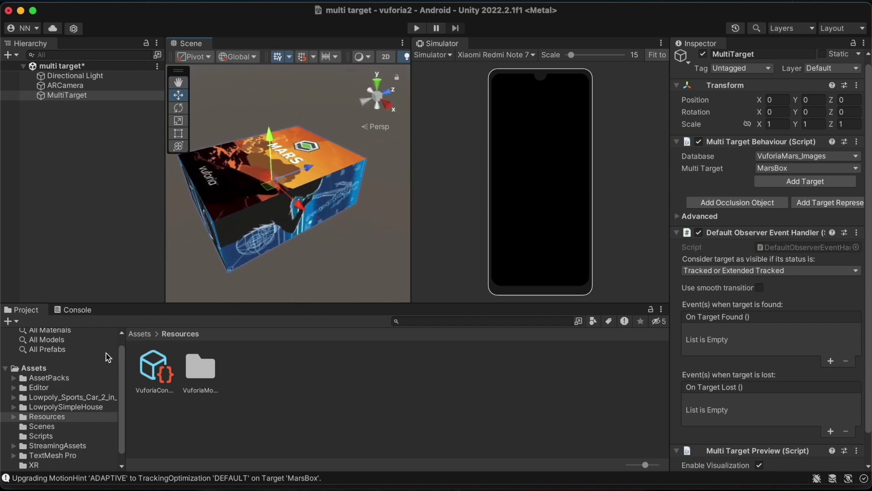
{"action": "left_click", "coordinate": [579, 489]}
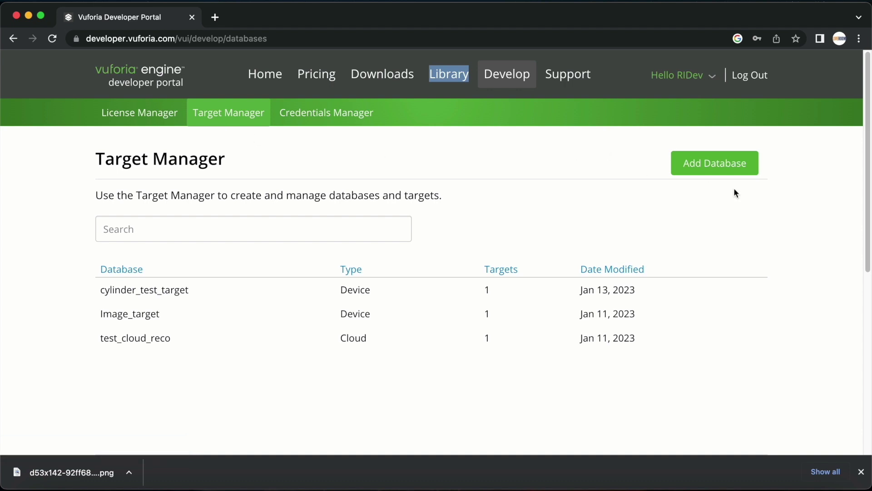
Create a Device database named multi_test and open its targets page.
{"action": "left_click", "coordinate": [694, 171]}
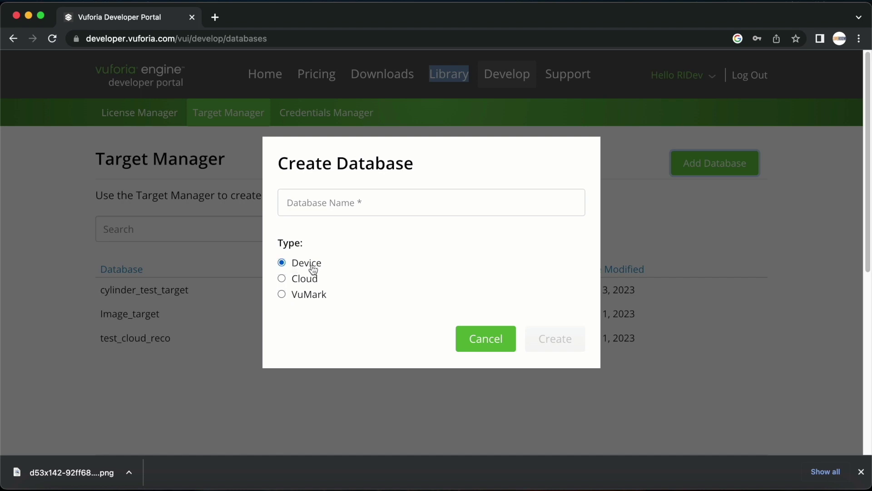
{"action": "left_click", "coordinate": [353, 203]}
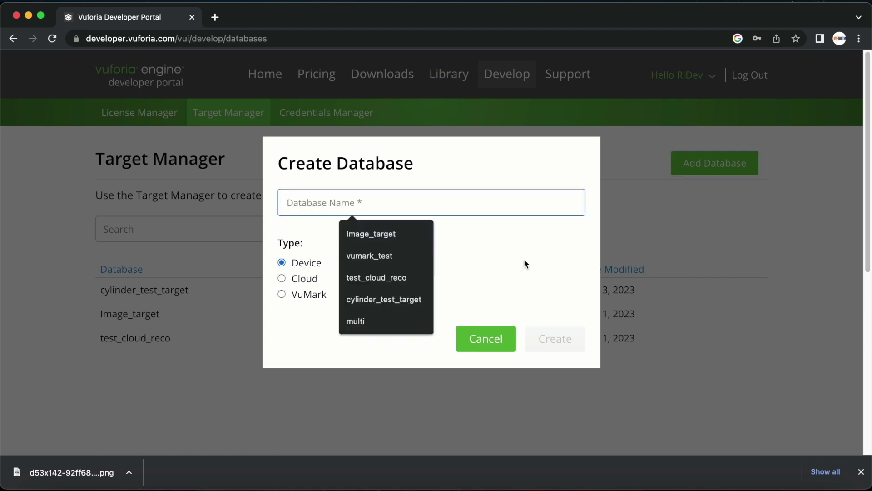
{"action": "type", "text": "mult"}
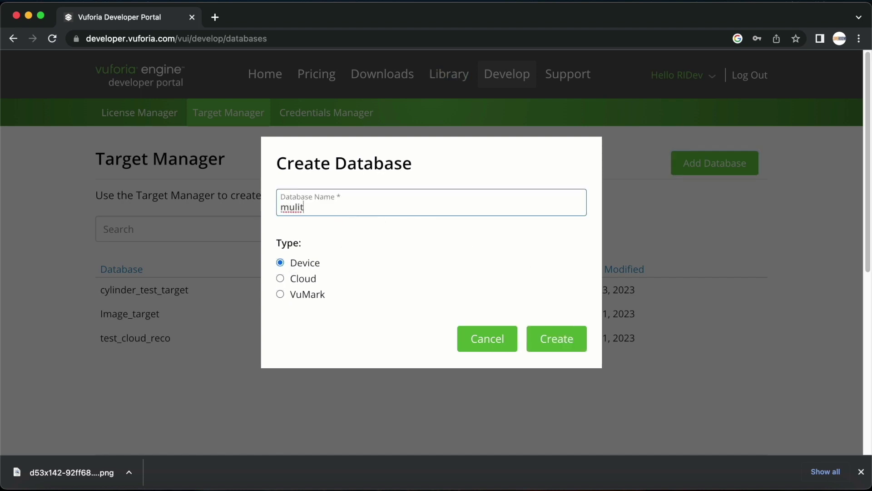
{"action": "type", "text": "i_test"}
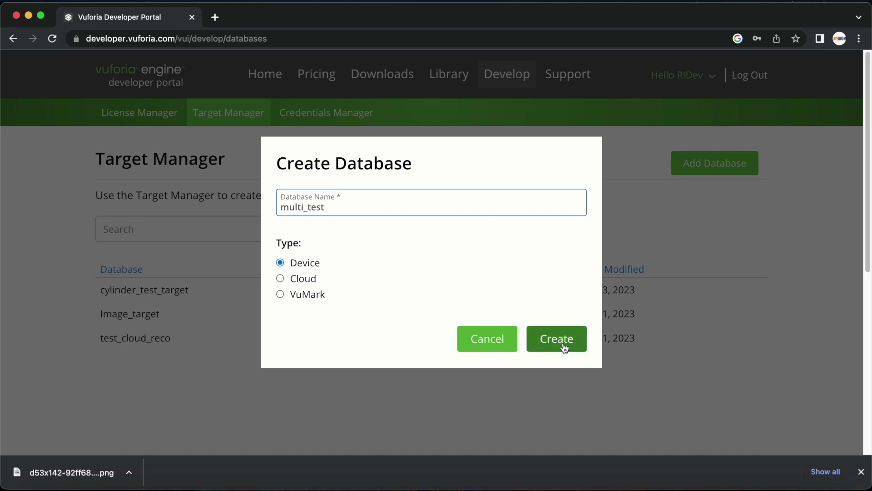
{"action": "left_click", "coordinate": [557, 346]}
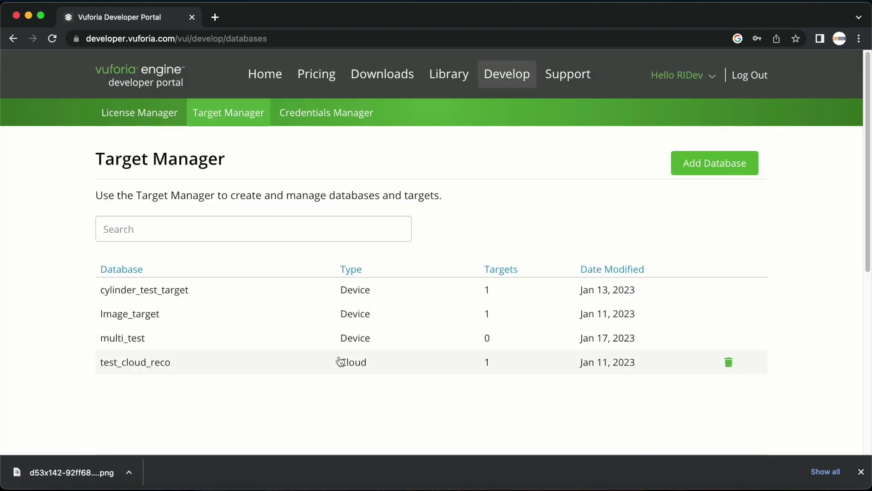
{"action": "left_click", "coordinate": [361, 345]}
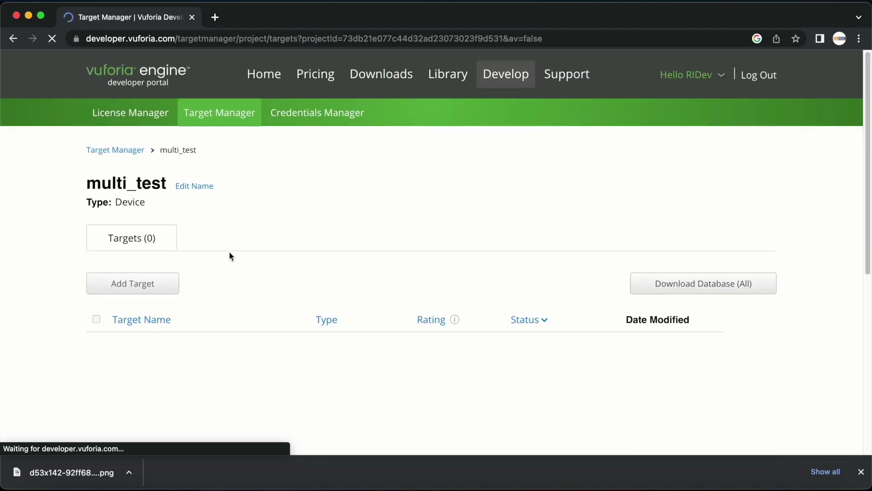
Start a new Multi target with width, height and length of 0.15.
{"action": "scroll", "coordinate": [239, 227], "scroll_direction": "down", "scroll_amount": 3}
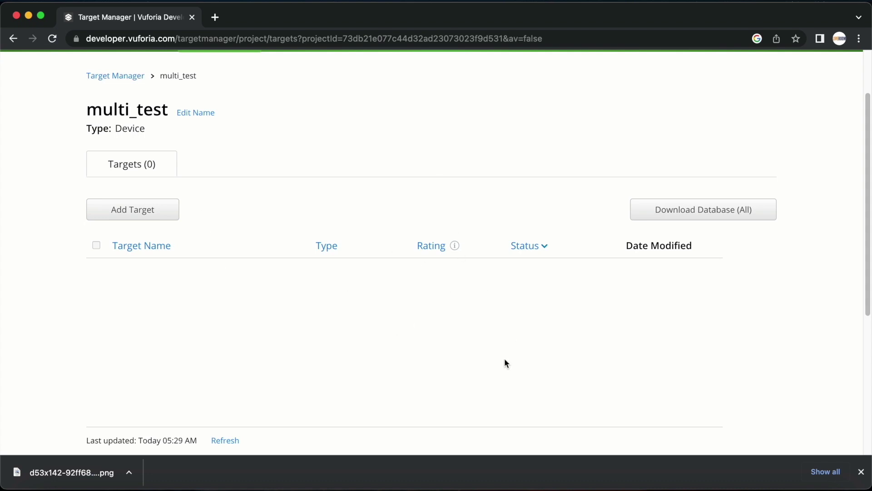
{"action": "left_click", "coordinate": [141, 216]}
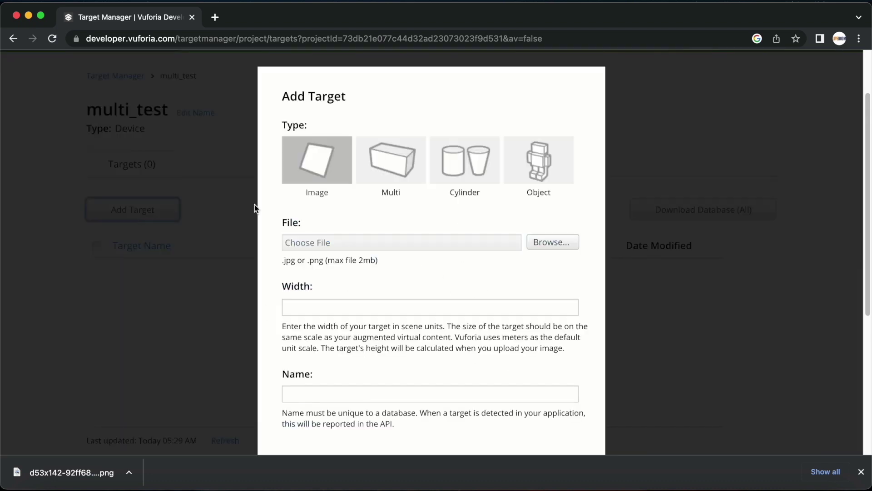
{"action": "left_click", "coordinate": [388, 173]}
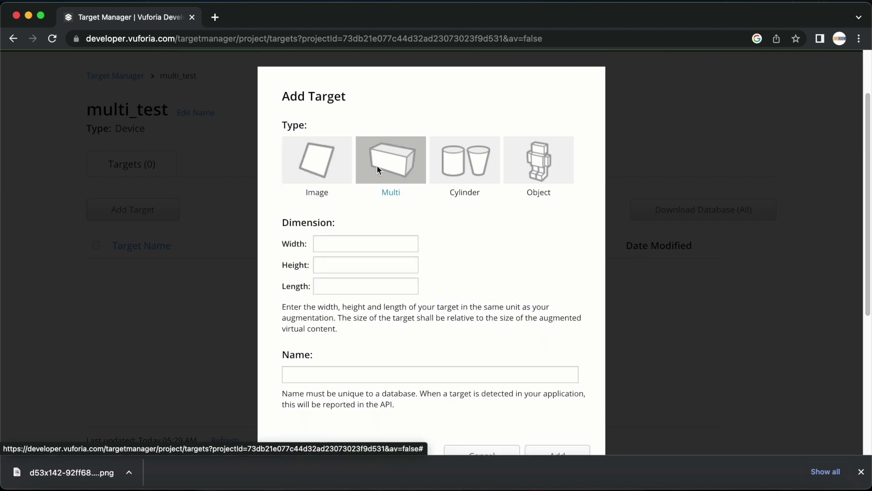
{"action": "left_click", "coordinate": [344, 242]}
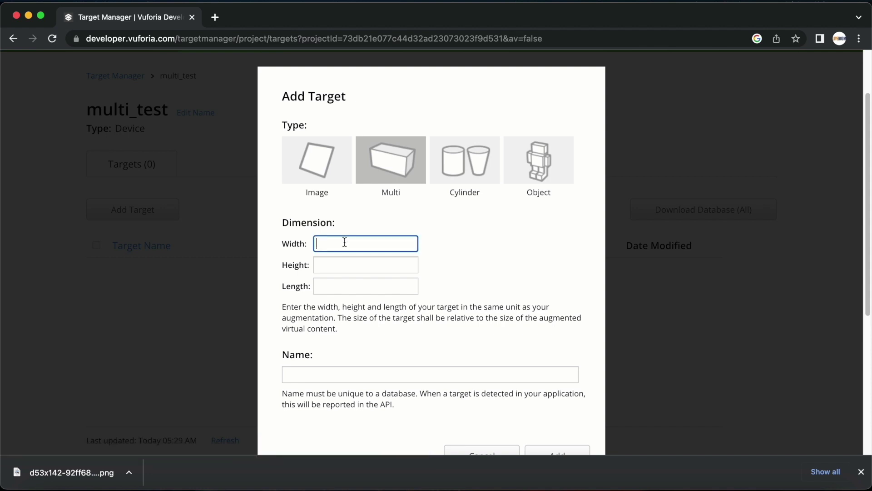
{"action": "type", "text": "0.15"}
{"action": "left_click", "coordinate": [331, 262]}
{"action": "type", "text": "0.15"}
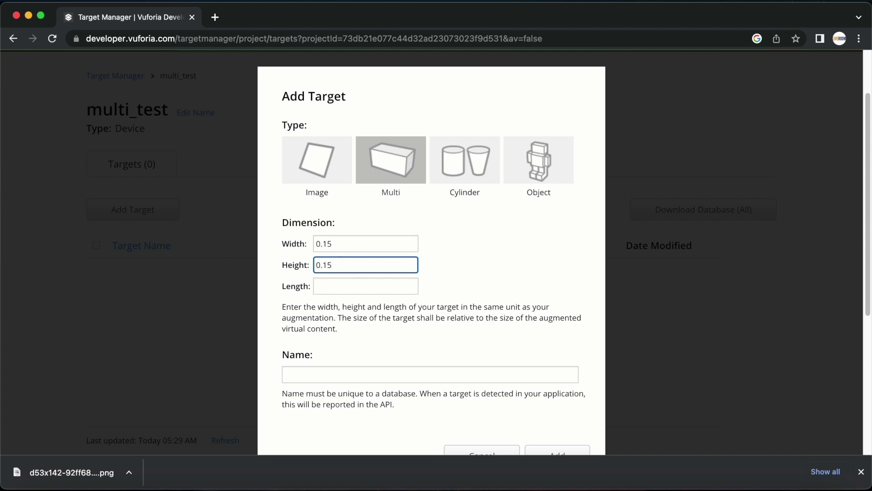
{"action": "left_click", "coordinate": [334, 282]}
{"action": "type", "text": "0.15"}
Name the target 'test' and add it to the multi_test database.
{"action": "left_click", "coordinate": [374, 374]}
{"action": "type", "text": "test"}
{"action": "scroll", "coordinate": [418, 340], "scroll_direction": "down", "scroll_amount": 3}
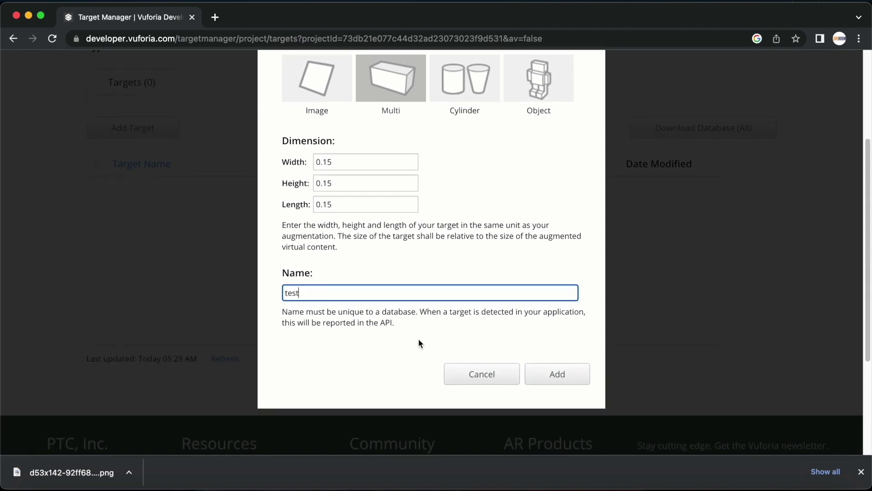
{"action": "left_click", "coordinate": [567, 380]}
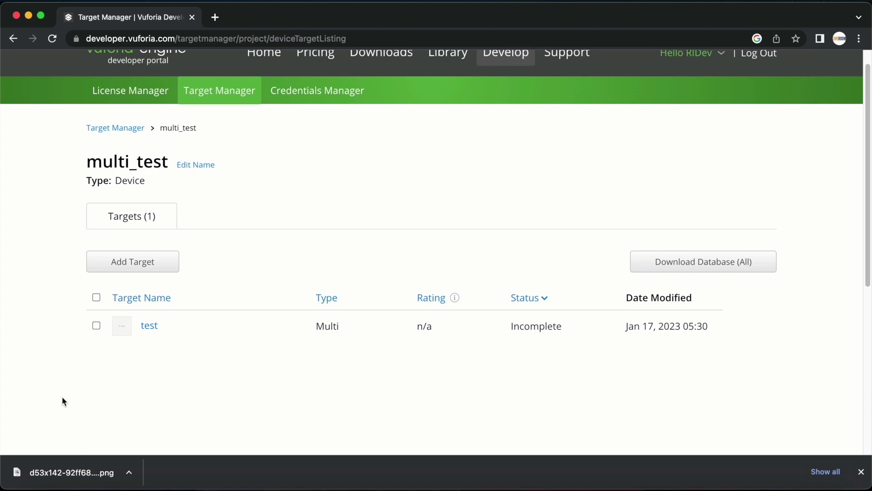
Open the test target's details and rotate the 0.15 cube preview to view its faces.
{"action": "left_click", "coordinate": [149, 335]}
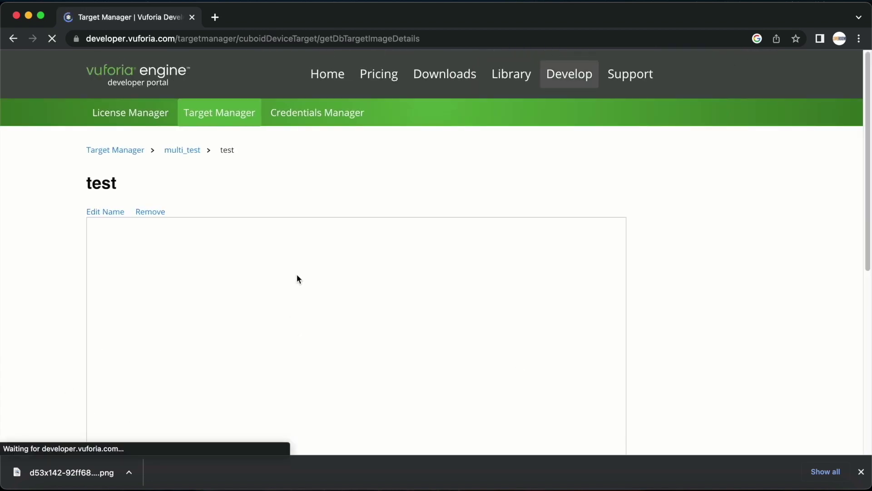
{"action": "scroll", "coordinate": [327, 253], "scroll_direction": "down", "scroll_amount": 5}
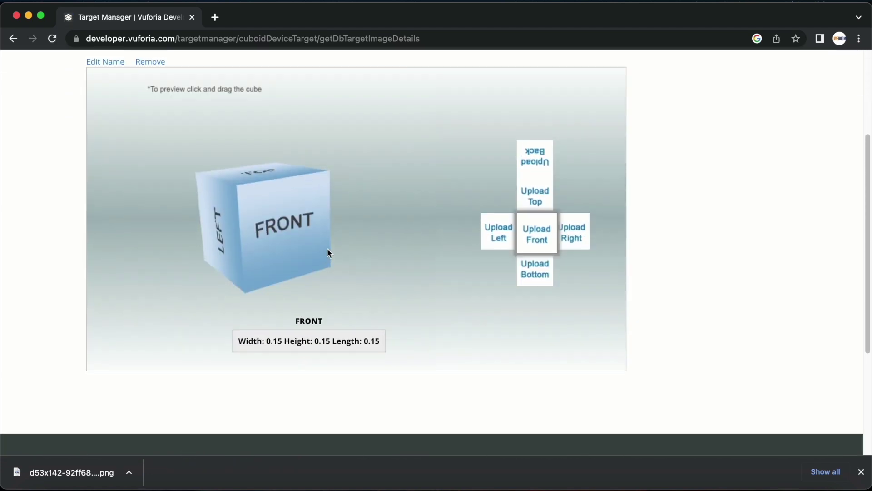
{"action": "left_click_drag", "start_coordinate": [312, 242], "coordinate": [196, 301]}
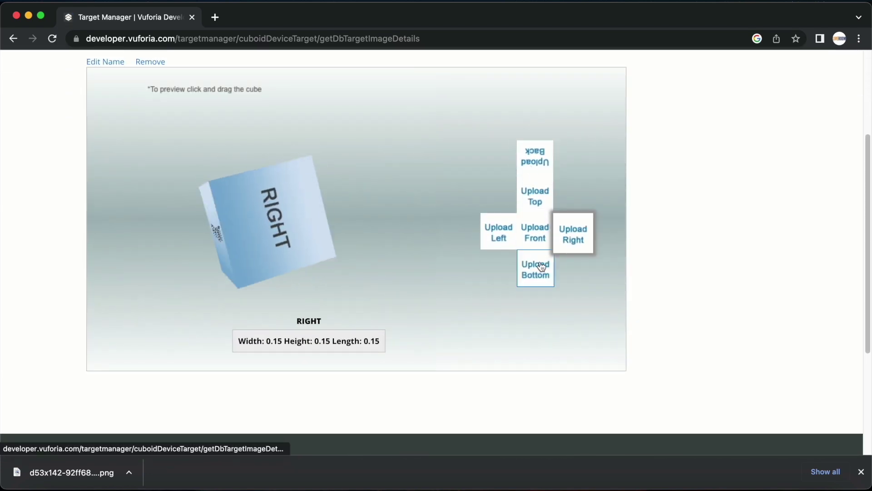
Upload the TNT crate PNG from Downloads as the cube's front face.
{"action": "left_click", "coordinate": [534, 238]}
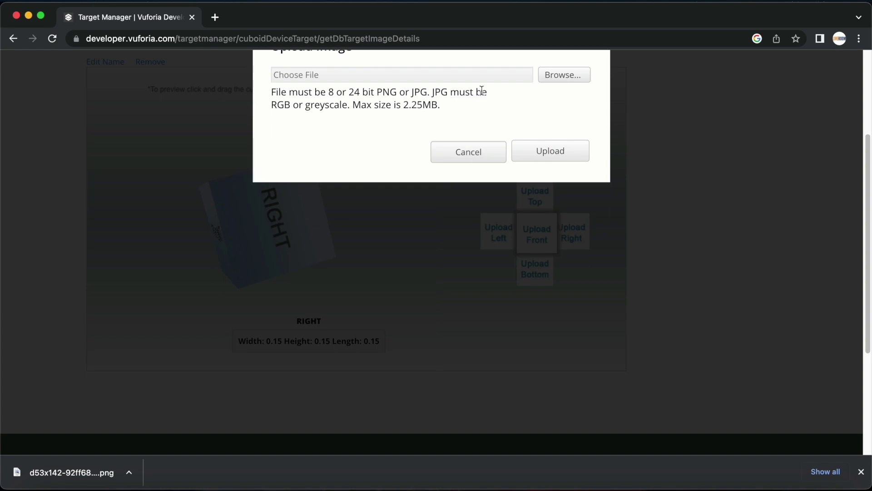
{"action": "left_click", "coordinate": [562, 75]}
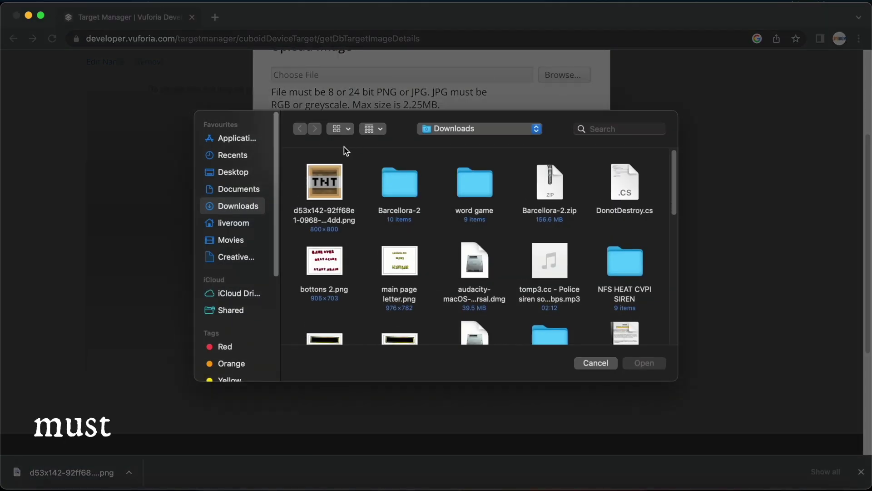
{"action": "left_click", "coordinate": [318, 193]}
{"action": "left_click", "coordinate": [651, 363]}
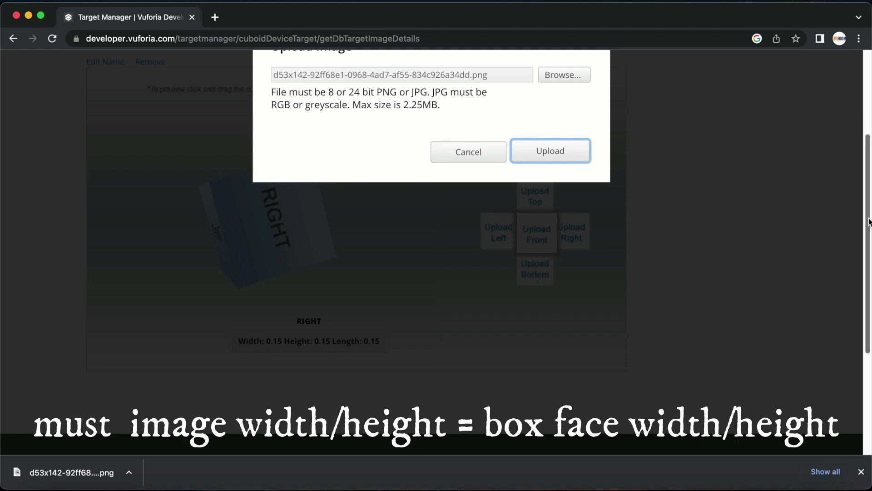
{"action": "scroll", "coordinate": [868, 222], "scroll_direction": "up", "scroll_amount": 3}
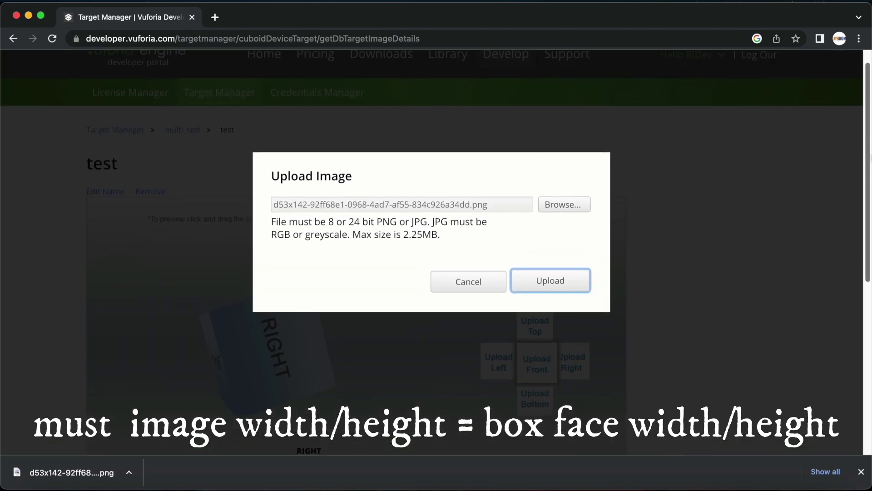
{"action": "scroll", "coordinate": [868, 222], "scroll_direction": "down", "scroll_amount": 2}
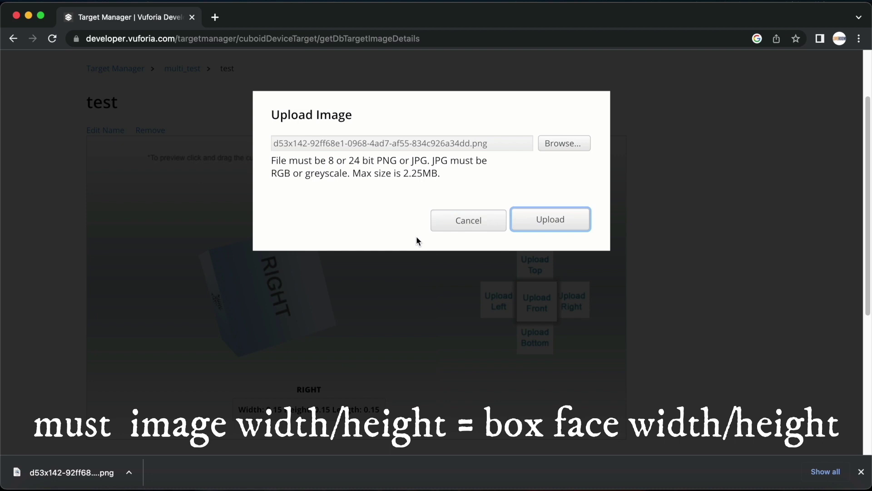
{"action": "left_click", "coordinate": [557, 232]}
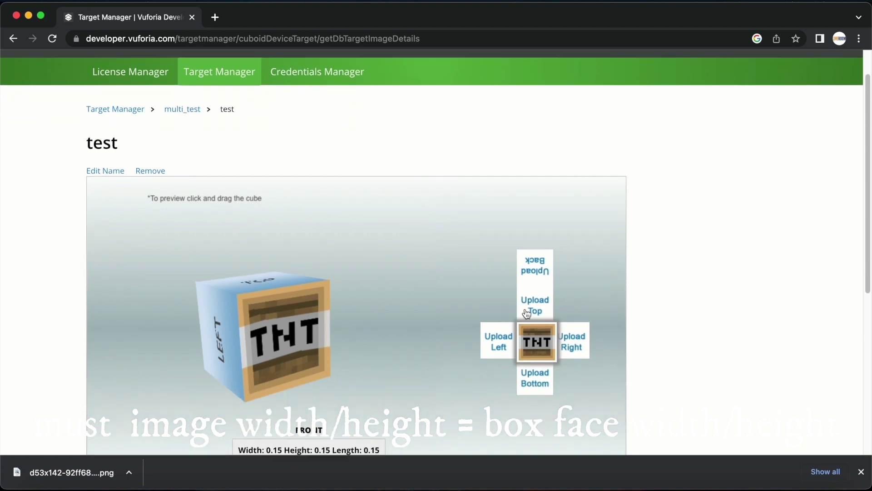
{"action": "left_click_drag", "start_coordinate": [268, 359], "coordinate": [424, 375]}
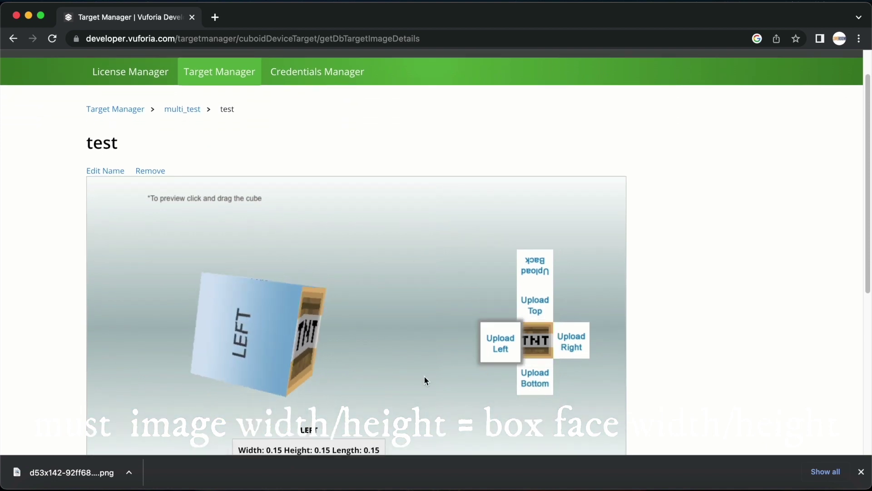
Upload the same TNT image to the left and remaining cube faces.
{"action": "left_click", "coordinate": [501, 343]}
{"action": "left_click", "coordinate": [497, 197]}
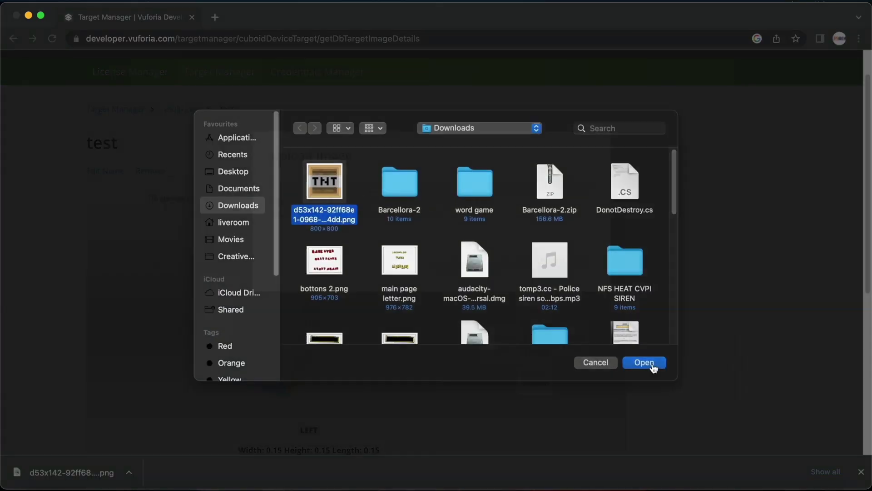
{"action": "left_click", "coordinate": [644, 362]}
{"action": "left_click", "coordinate": [552, 262]}
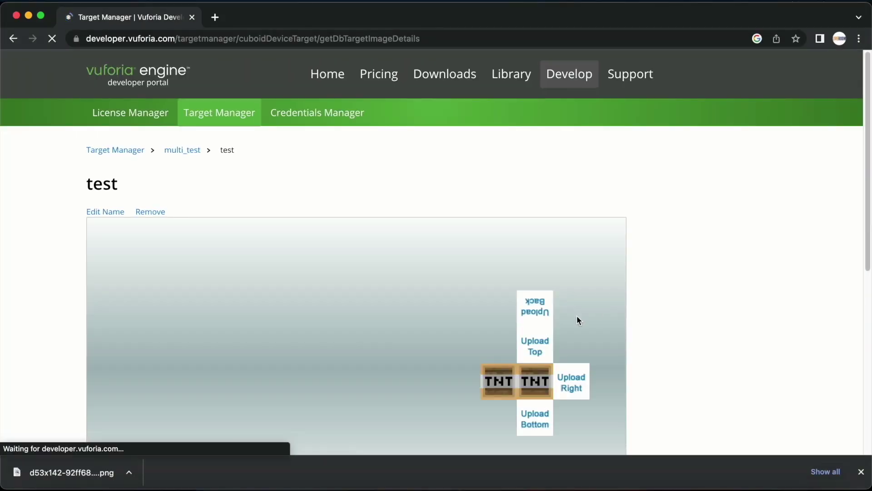
{"action": "left_click", "coordinate": [543, 309]}
{"action": "left_click", "coordinate": [549, 301]}
{"action": "left_click", "coordinate": [563, 224]}
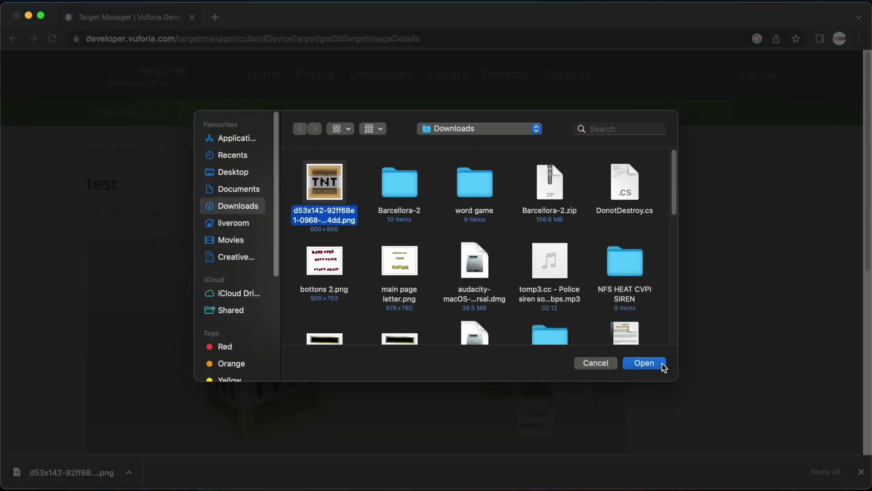
{"action": "left_click", "coordinate": [643, 362]}
{"action": "left_click", "coordinate": [552, 301]}
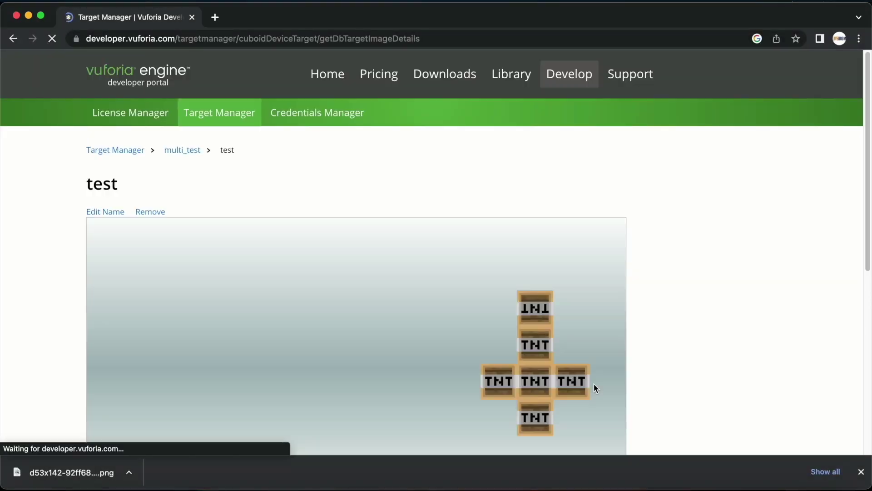
Rotate the cube preview to check every face, then return to the multi_test list.
{"action": "mouse_move", "coordinate": [252, 410]}
{"action": "left_mouse_down"}
{"action": "mouse_move", "coordinate": [250, 373]}
{"action": "mouse_move", "coordinate": [299, 377]}
{"action": "mouse_move", "coordinate": [306, 389]}
{"action": "mouse_move", "coordinate": [245, 396]}
{"action": "mouse_move", "coordinate": [255, 405]}
{"action": "left_mouse_up"}
{"action": "left_click_drag", "start_coordinate": [317, 406], "coordinate": [445, 418]}
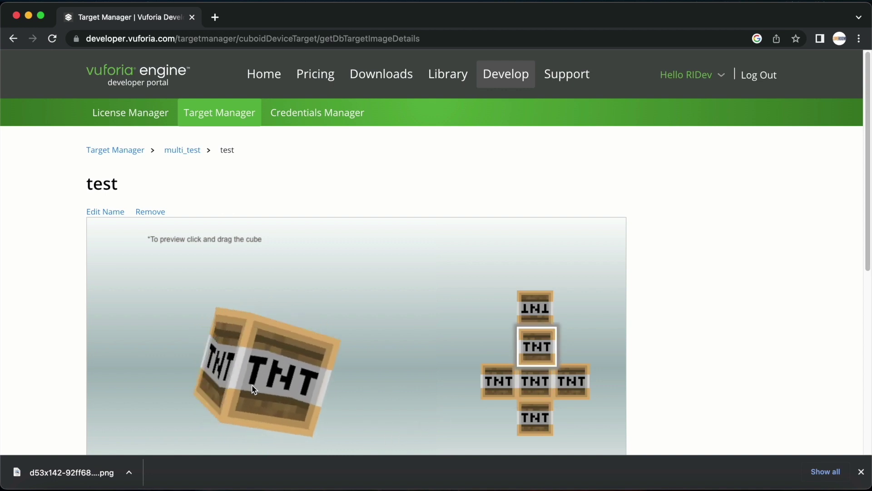
{"action": "left_click_drag", "start_coordinate": [253, 389], "coordinate": [204, 370]}
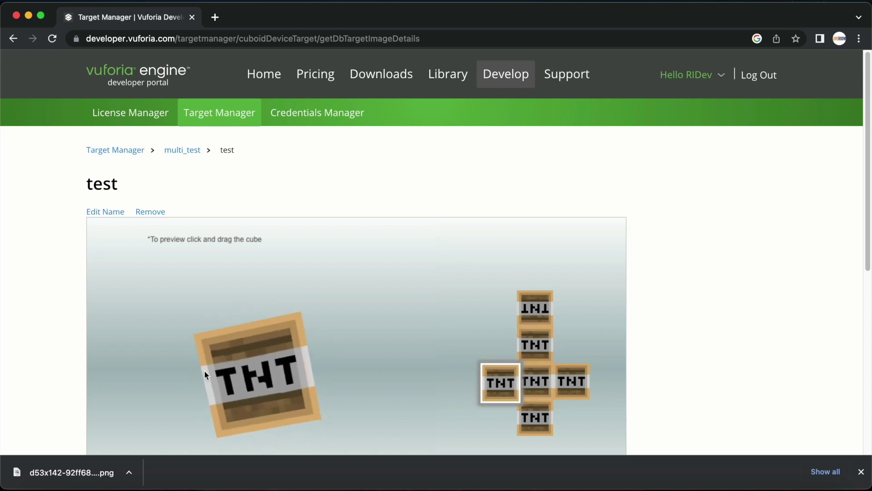
{"action": "left_click_drag", "start_coordinate": [318, 416], "coordinate": [334, 368]}
{"action": "scroll", "coordinate": [388, 327], "scroll_direction": "down", "scroll_amount": 3}
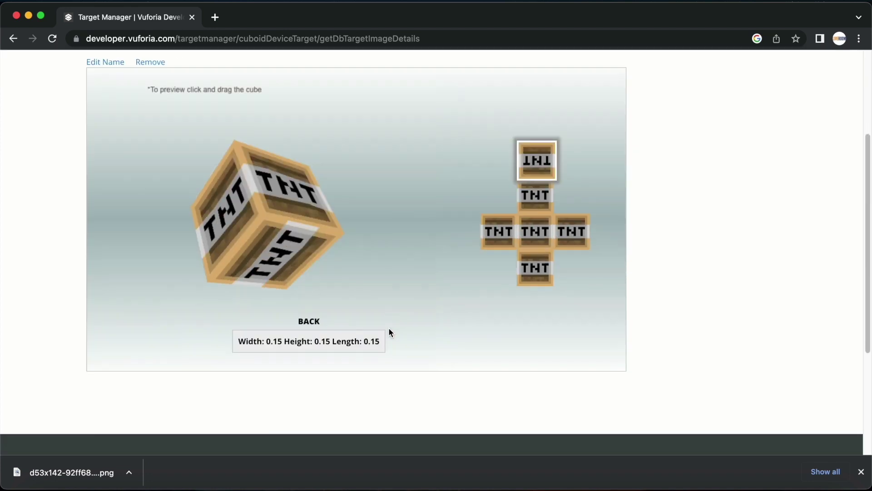
{"action": "scroll", "coordinate": [389, 331], "scroll_direction": "up", "scroll_amount": 3}
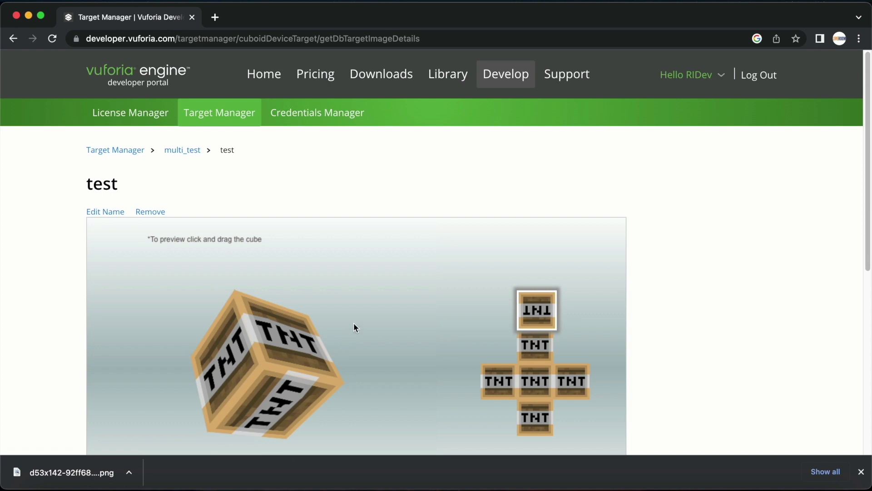
{"action": "left_click", "coordinate": [175, 150]}
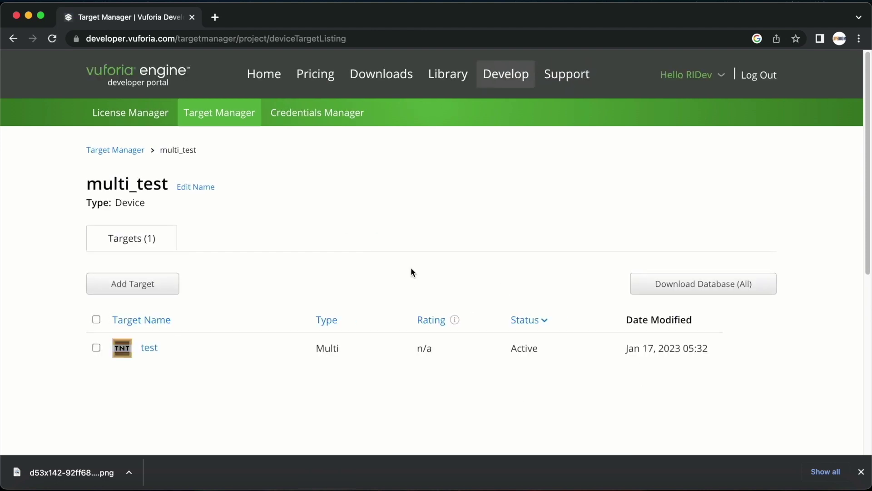
Download the whole multi_test database for the Unity Editor platform.
{"action": "left_click", "coordinate": [696, 293]}
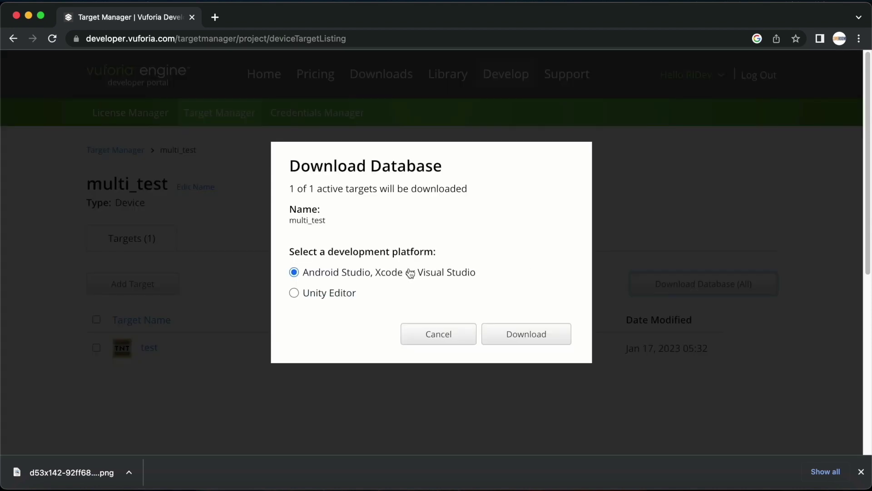
{"action": "left_click", "coordinate": [294, 293]}
{"action": "left_click", "coordinate": [538, 335]}
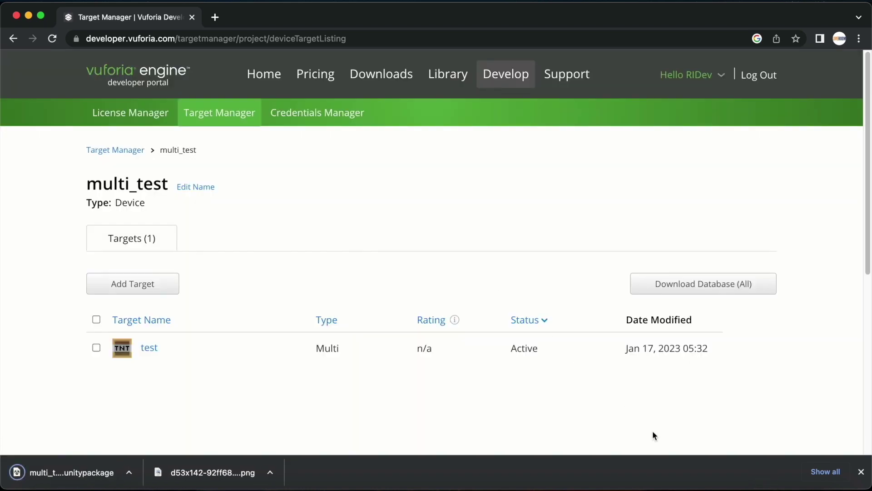
{"action": "left_click", "coordinate": [719, 485]}
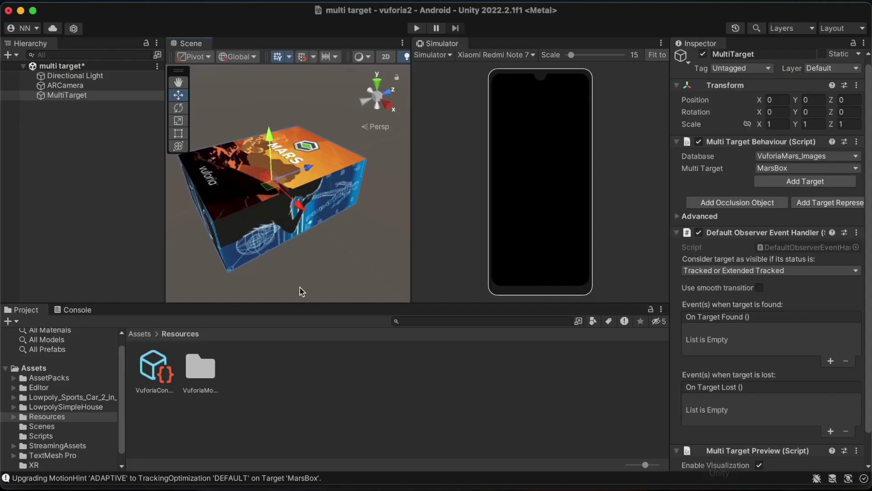
Import all files of multi_test.unitypackage from Downloads into the Unity project.
{"action": "left_click", "coordinate": [761, 486]}
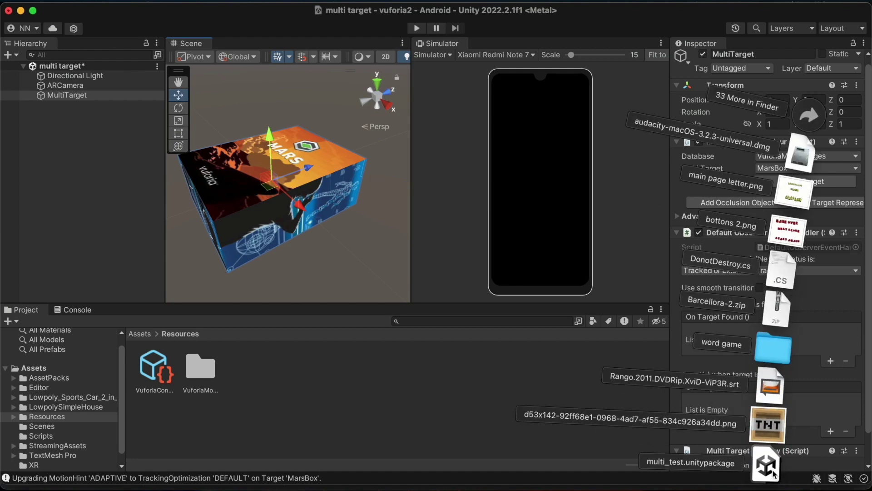
{"action": "left_click_drag", "start_coordinate": [768, 468], "coordinate": [620, 415]}
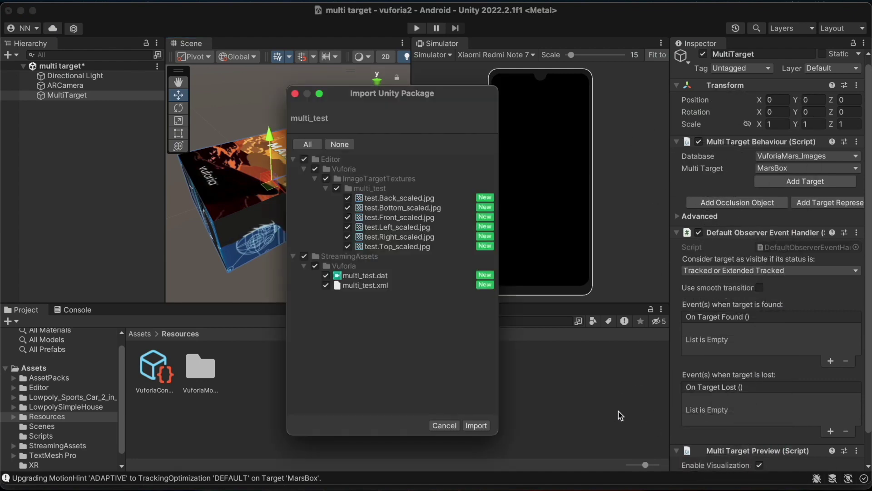
{"action": "left_click", "coordinate": [476, 425]}
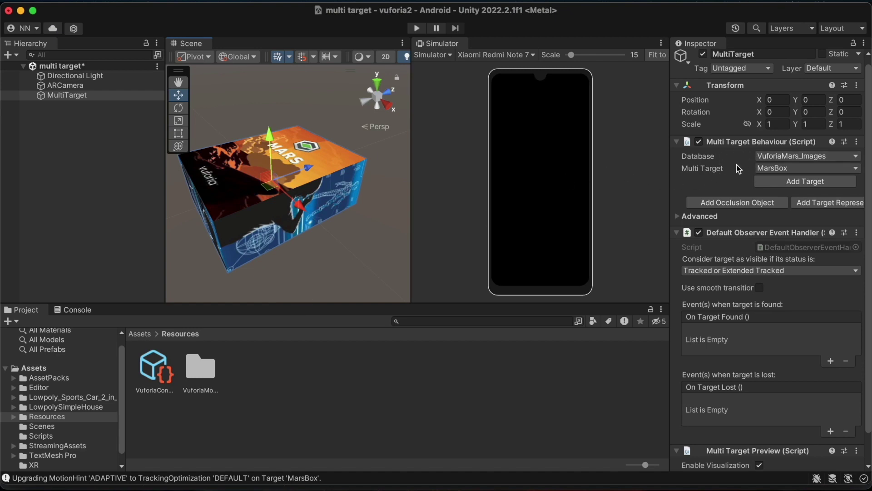
Switch the MultiTarget's database to multi_test and frame the TNT cube in the Scene view.
{"action": "left_click", "coordinate": [830, 157]}
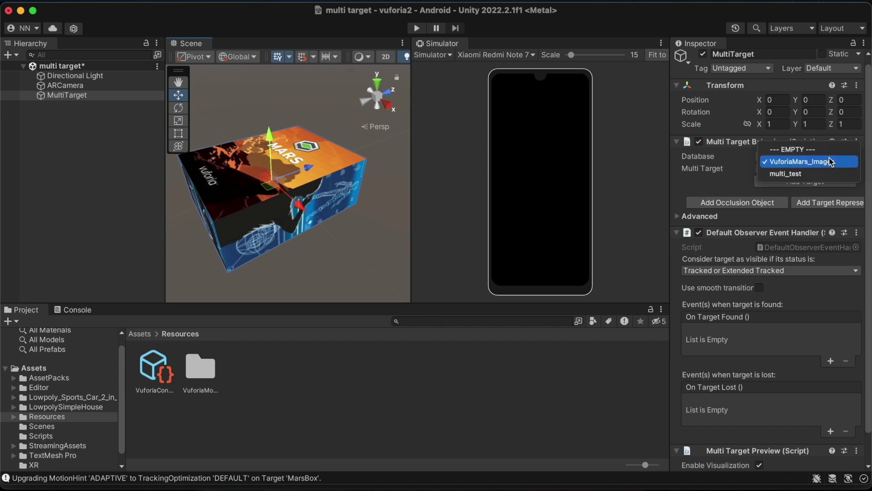
{"action": "left_click", "coordinate": [789, 176]}
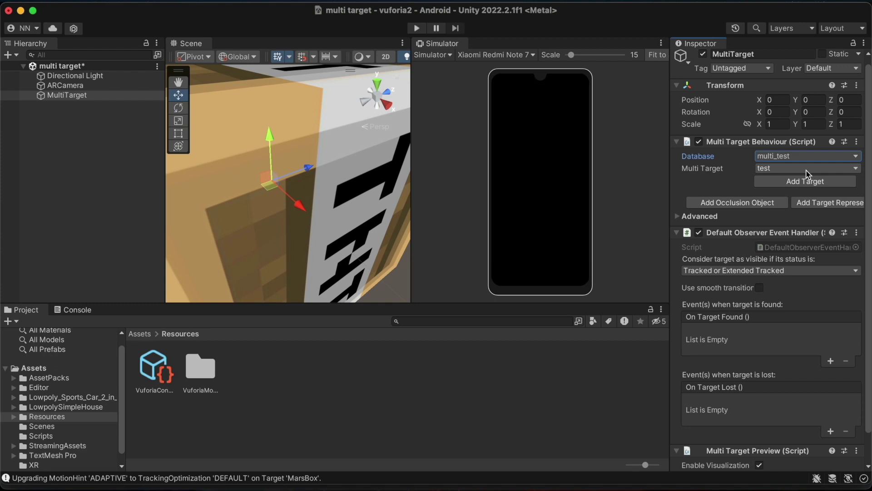
{"action": "key", "text": "f"}
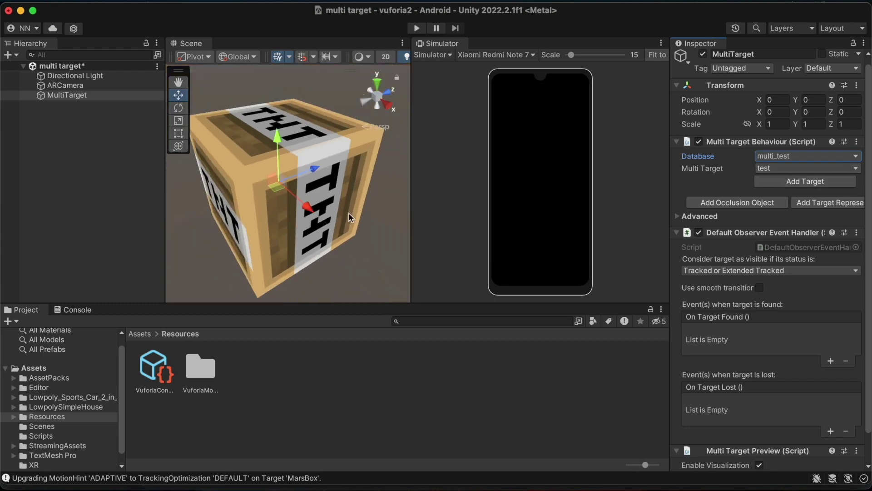
{"action": "left_click_drag", "start_coordinate": [350, 217], "coordinate": [268, 226], "text": "alt"}
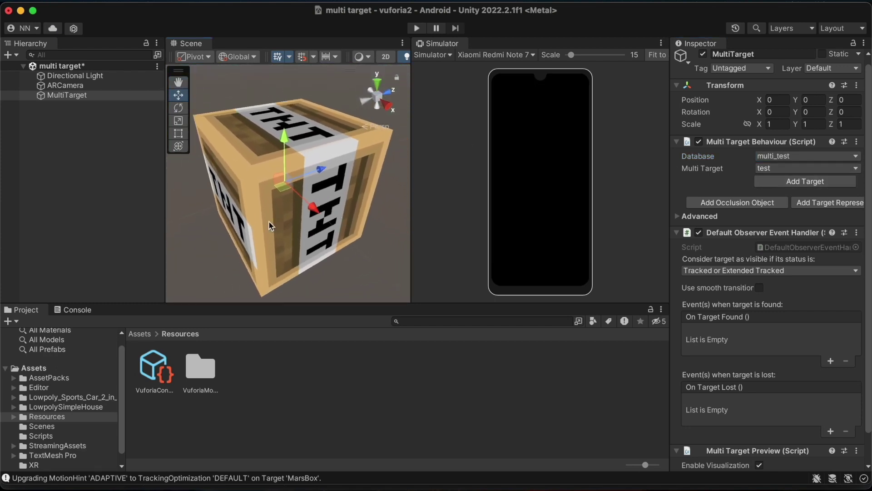
{"action": "left_click", "coordinate": [304, 195]}
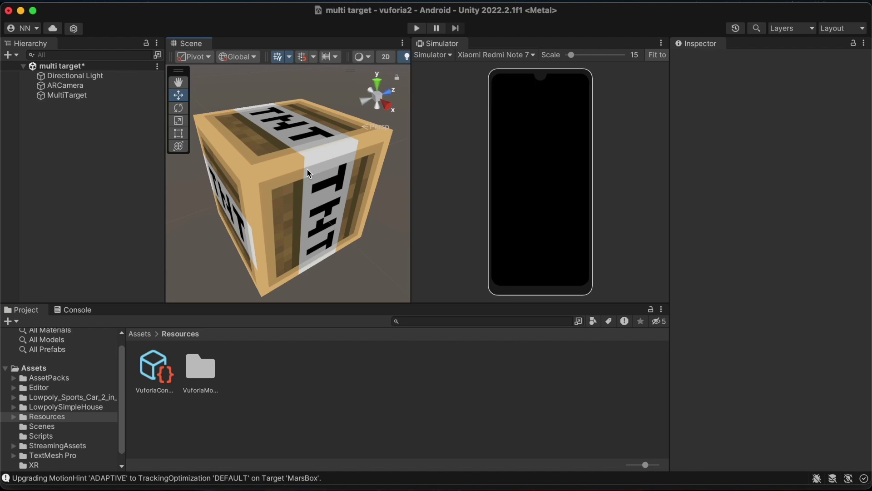
Browse to Assets > Editor > Vuforia > ForPrint > MultiTarget and view mars_box_USLetter.pdf.
{"action": "scroll", "coordinate": [307, 168], "scroll_direction": "left", "scroll_amount": 3}
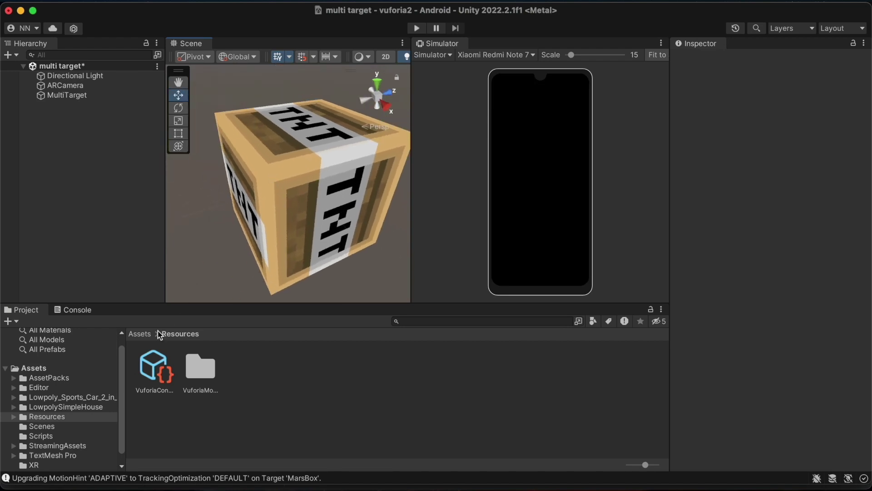
{"action": "left_click", "coordinate": [142, 336]}
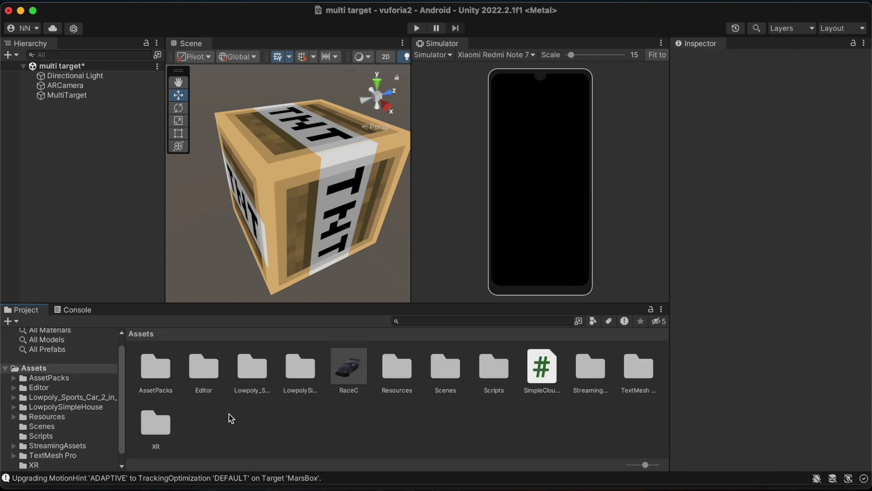
{"action": "double_click", "coordinate": [202, 372]}
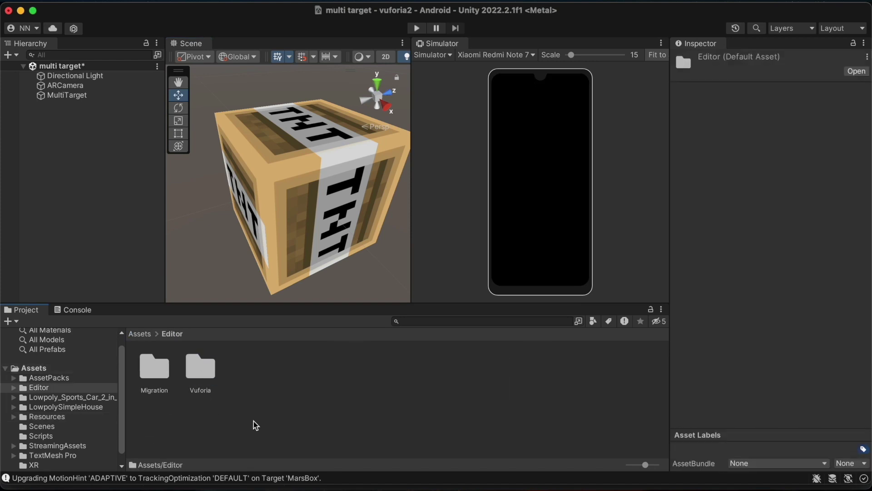
{"action": "double_click", "coordinate": [198, 374]}
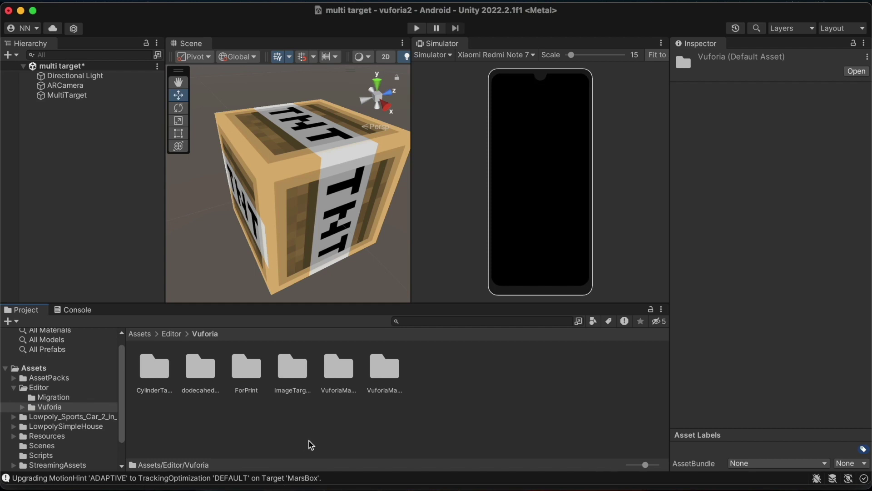
{"action": "double_click", "coordinate": [247, 370]}
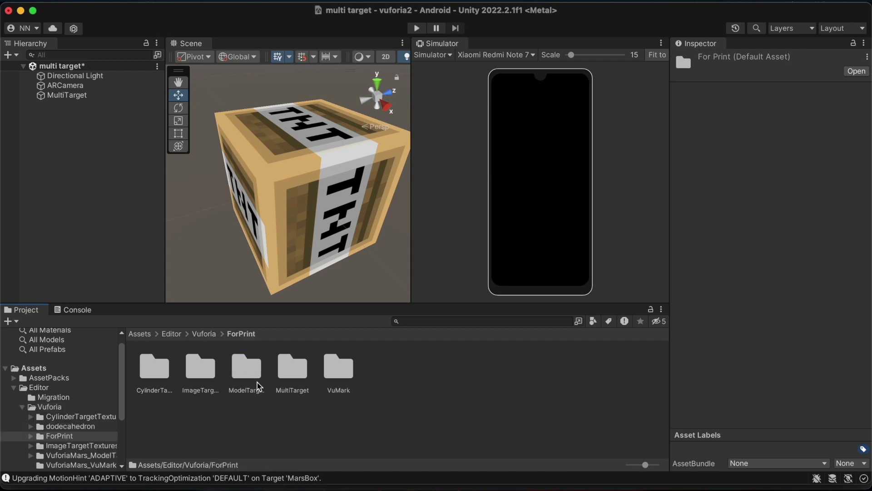
{"action": "double_click", "coordinate": [285, 373]}
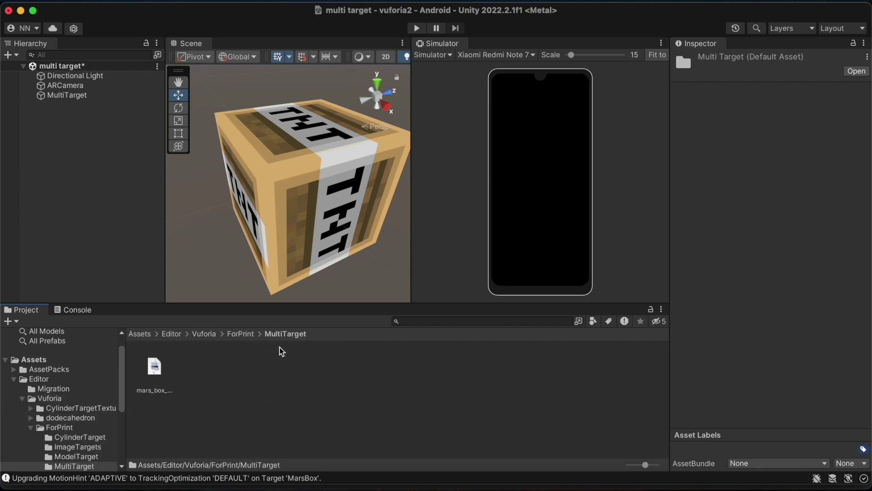
{"action": "double_click", "coordinate": [154, 370]}
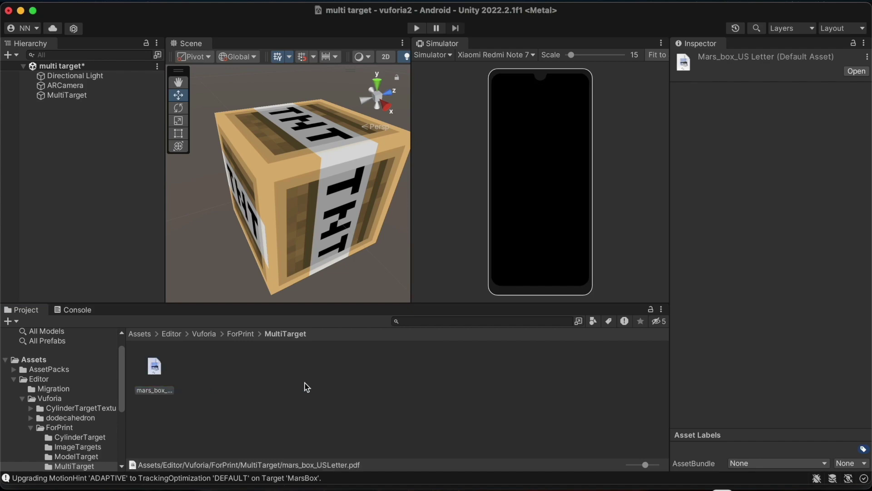
Look over the printable Mars box template pages, then close the PDF.
{"action": "scroll", "coordinate": [343, 355], "scroll_direction": "down", "scroll_amount": 7}
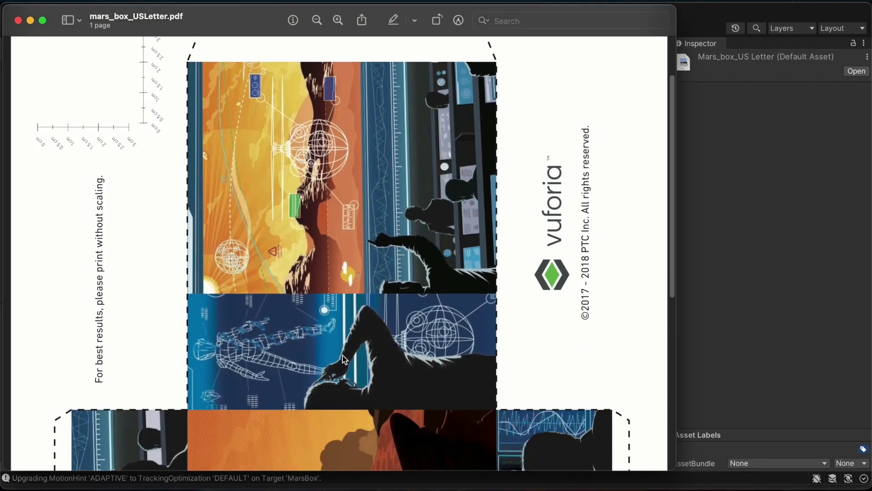
{"action": "scroll", "coordinate": [344, 358], "scroll_direction": "down", "scroll_amount": 5}
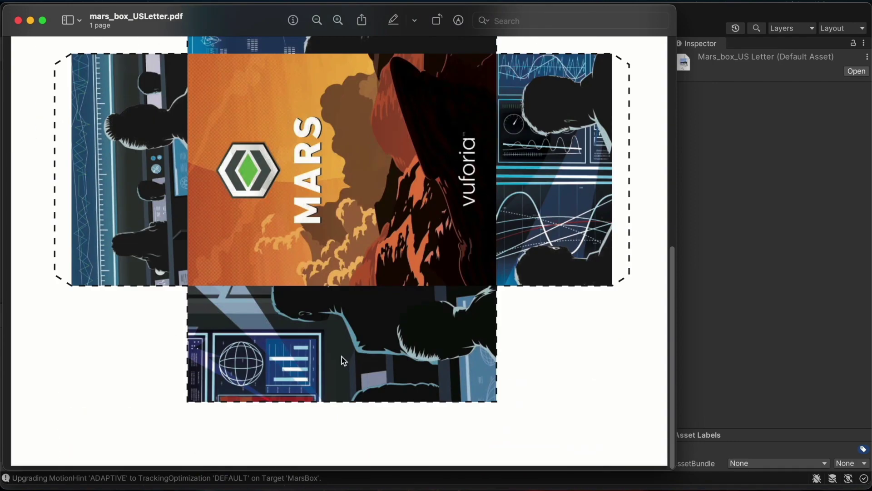
{"action": "scroll", "coordinate": [340, 358], "scroll_direction": "up", "scroll_amount": 4}
{"action": "scroll", "coordinate": [337, 363], "scroll_direction": "up", "scroll_amount": 10}
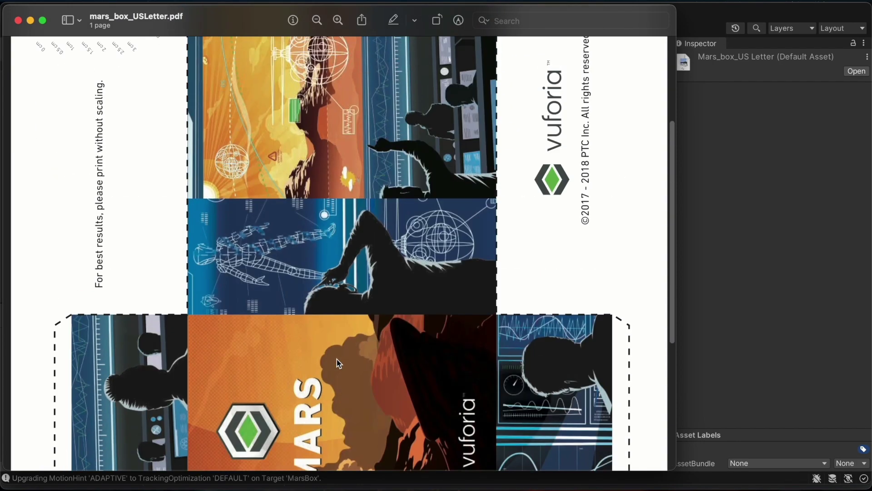
{"action": "scroll", "coordinate": [336, 358], "scroll_direction": "down", "scroll_amount": 10}
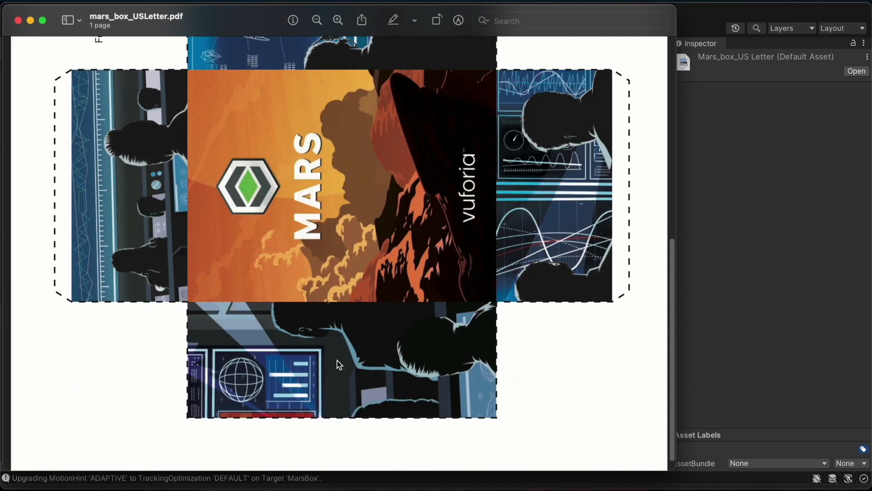
{"action": "scroll", "coordinate": [337, 361], "scroll_direction": "up", "scroll_amount": 8}
{"action": "scroll", "coordinate": [340, 358], "scroll_direction": "down", "scroll_amount": 8}
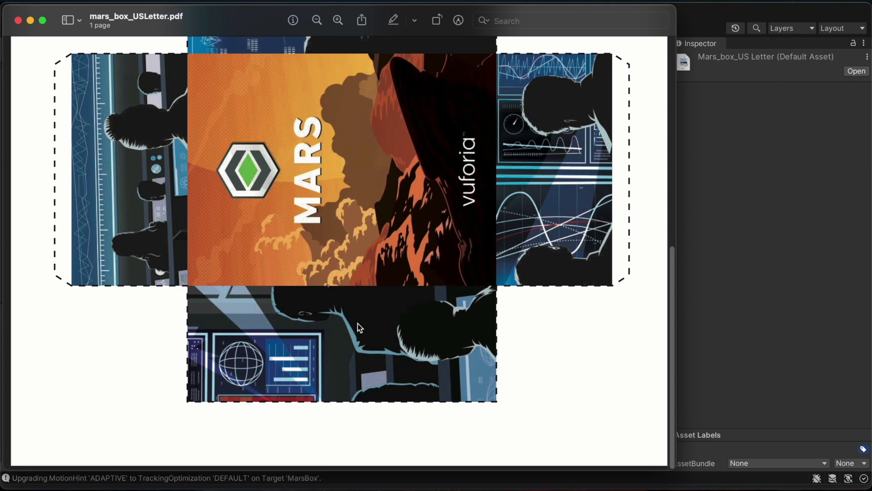
{"action": "left_click", "coordinate": [18, 21]}
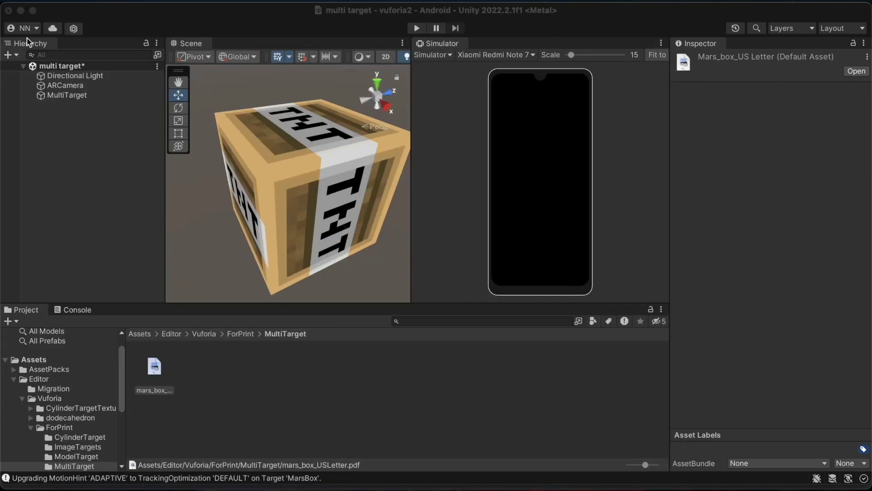
Switch the MultiTarget's database to VuforiaMars_Images.
{"action": "left_click", "coordinate": [67, 95]}
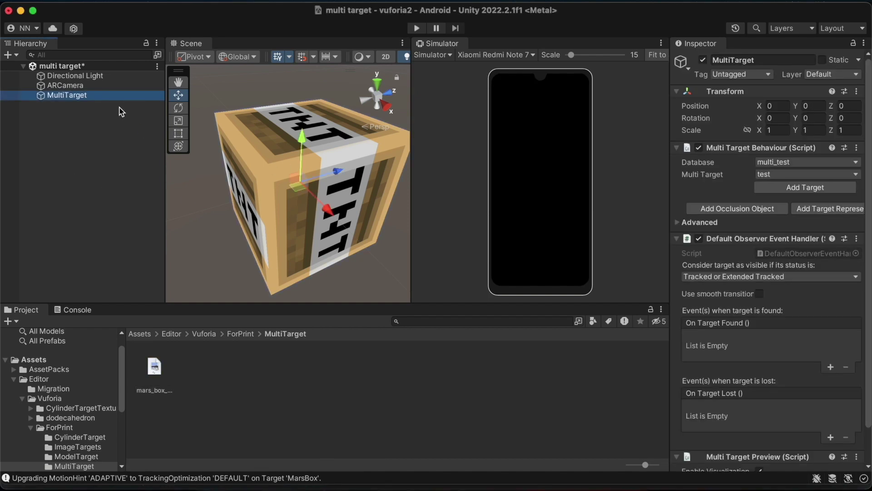
{"action": "left_click", "coordinate": [798, 163]}
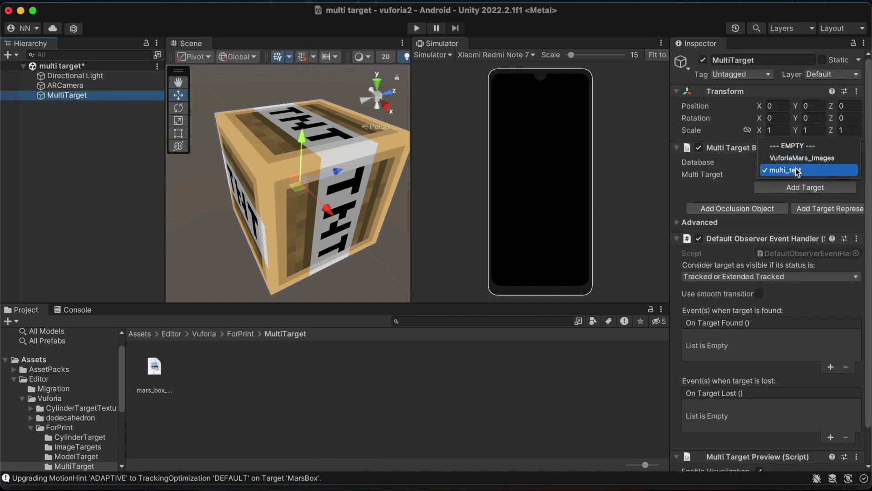
{"action": "left_click", "coordinate": [796, 159]}
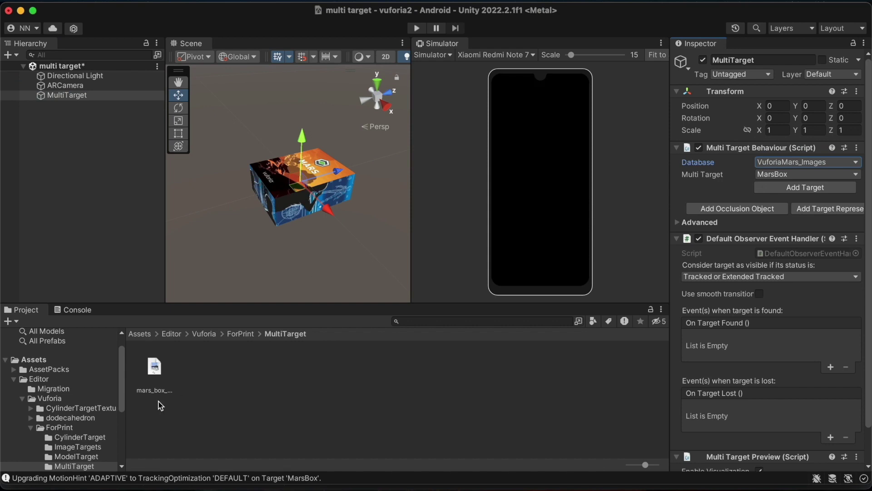
Place the RaceC car model above the box and parent it under MultiTarget.
{"action": "left_click", "coordinate": [171, 334]}
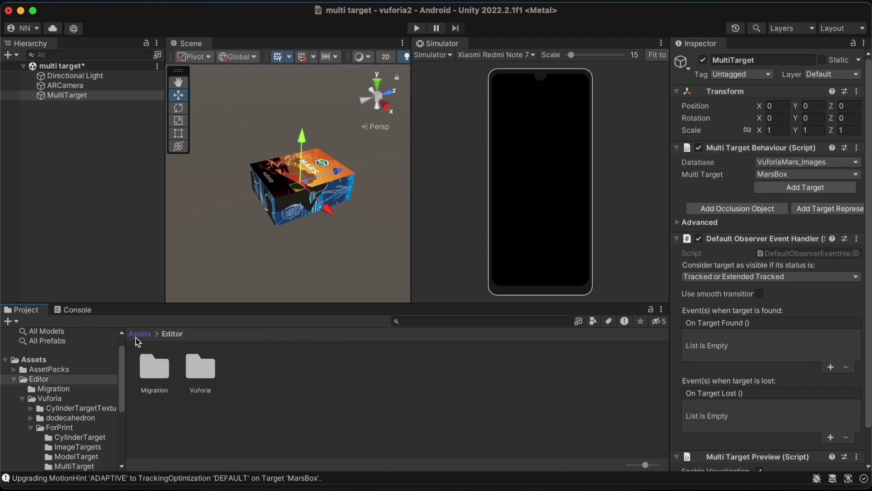
{"action": "left_click", "coordinate": [139, 334]}
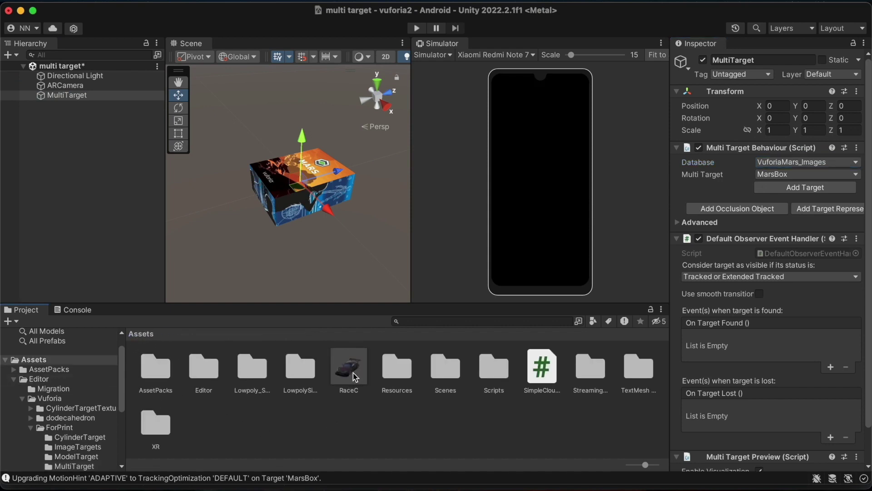
{"action": "left_click_drag", "start_coordinate": [353, 373], "coordinate": [304, 186]}
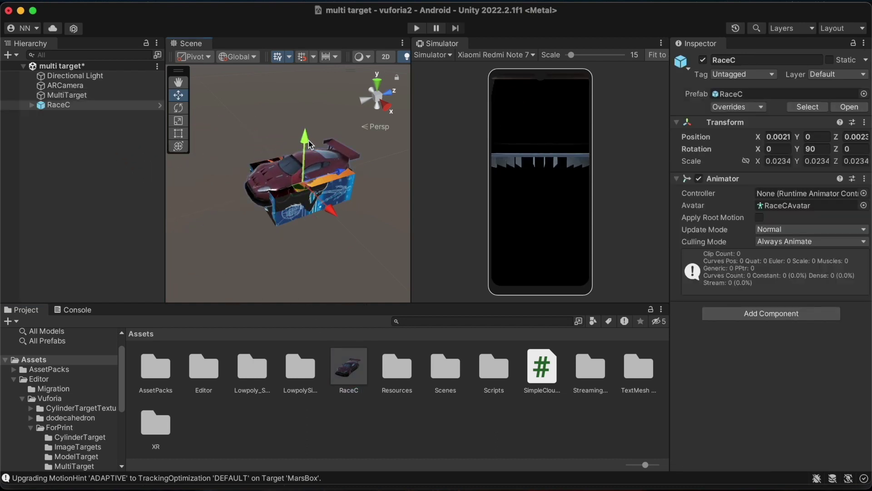
{"action": "mouse_move", "coordinate": [307, 141]}
{"action": "left_mouse_down"}
{"action": "mouse_move", "coordinate": [305, 119]}
{"action": "mouse_move", "coordinate": [303, 127]}
{"action": "left_mouse_up"}
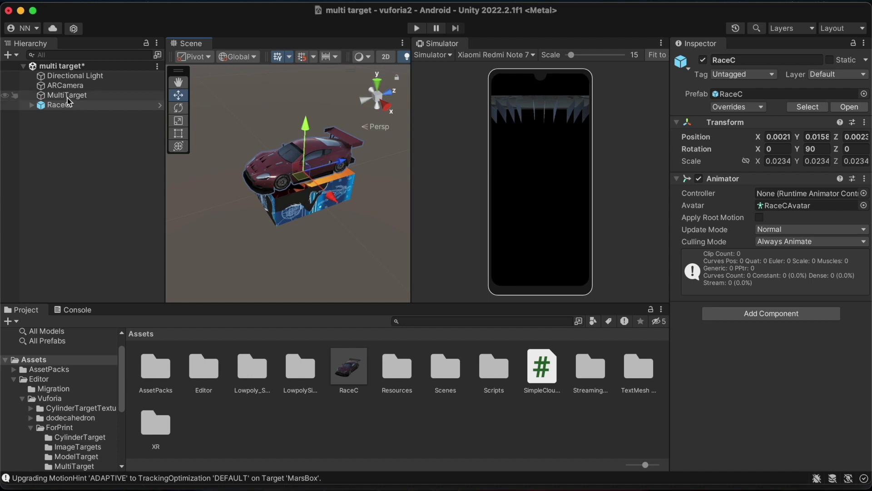
{"action": "left_click_drag", "start_coordinate": [68, 105], "coordinate": [81, 96]}
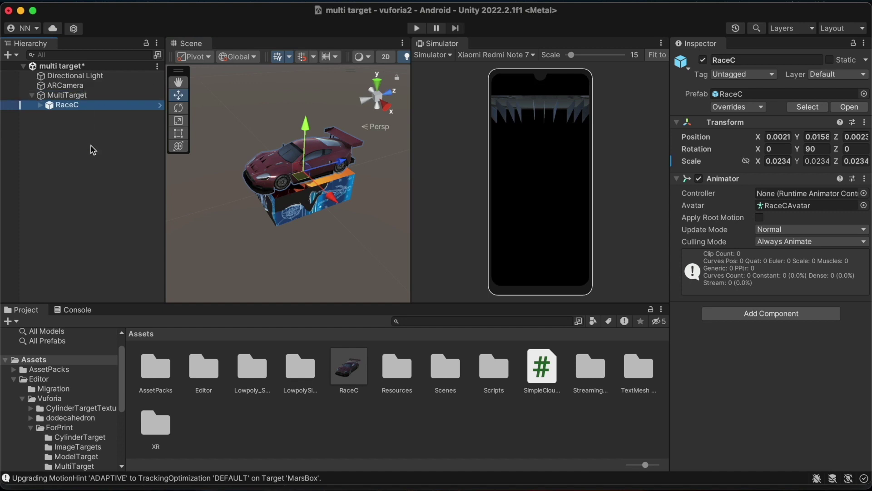
Bring up the Android Player settings from File > Build Settings.
{"action": "left_click", "coordinate": [68, 3]}
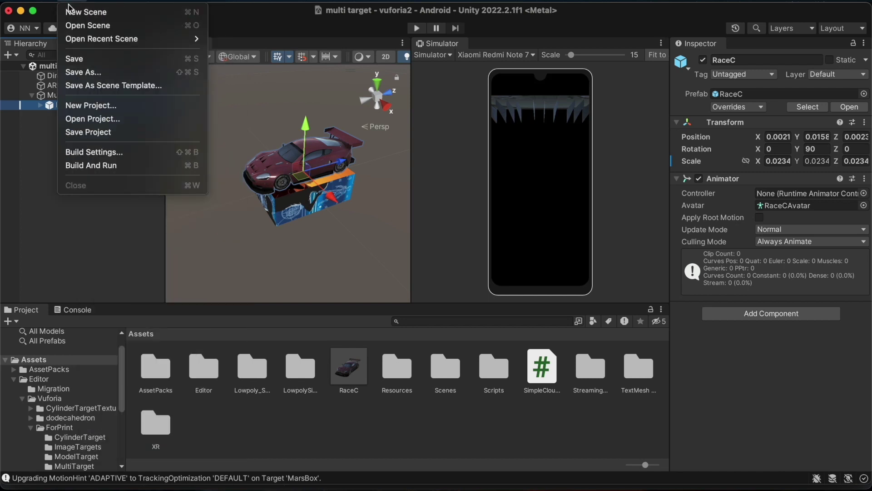
{"action": "left_click", "coordinate": [124, 152]}
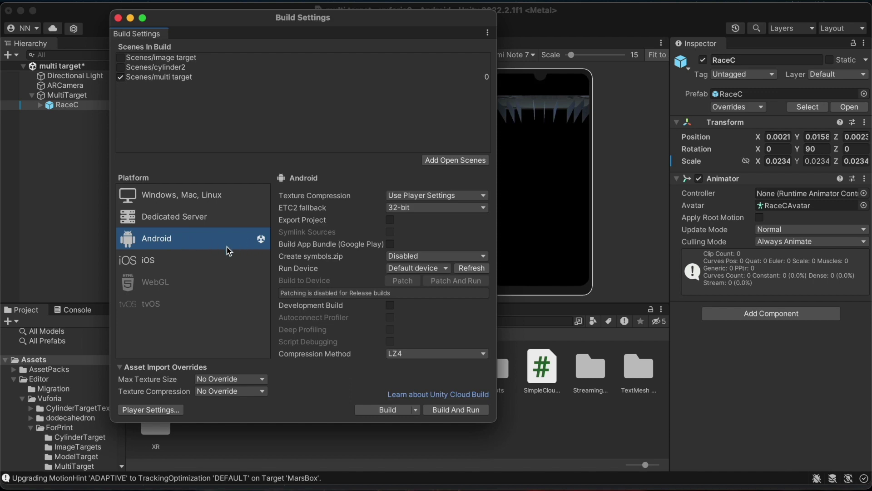
{"action": "left_click", "coordinate": [162, 412]}
{"action": "scroll", "coordinate": [424, 228], "scroll_direction": "down", "scroll_amount": 5}
Expand Other Settings to check IL2CPP, ARM64 and the Android 8.0 minimum API level.
{"action": "left_click", "coordinate": [254, 101]}
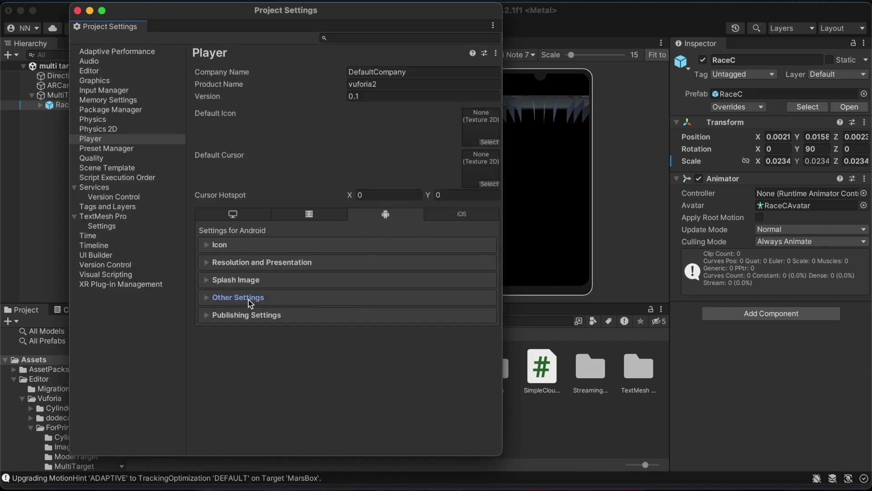
{"action": "left_click", "coordinate": [249, 300]}
{"action": "left_click", "coordinate": [217, 296]}
{"action": "left_click", "coordinate": [208, 297]}
{"action": "scroll", "coordinate": [344, 279], "scroll_direction": "down", "scroll_amount": 3}
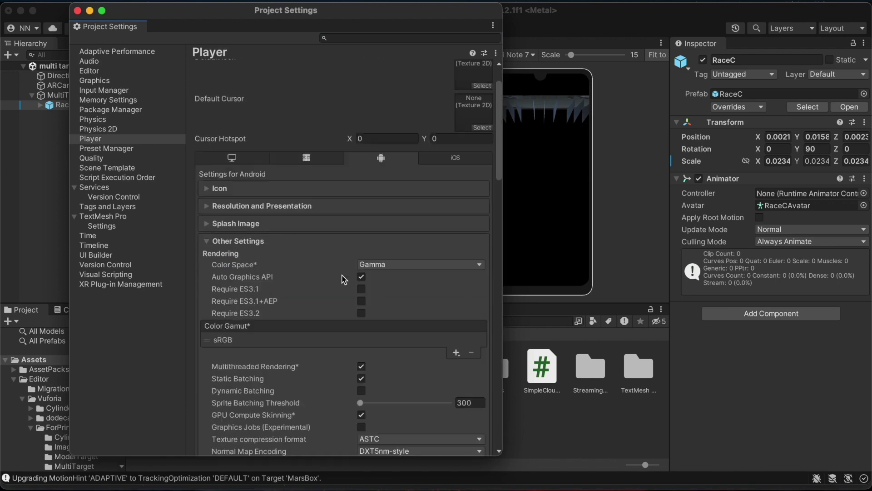
{"action": "scroll", "coordinate": [344, 278], "scroll_direction": "down", "scroll_amount": 20}
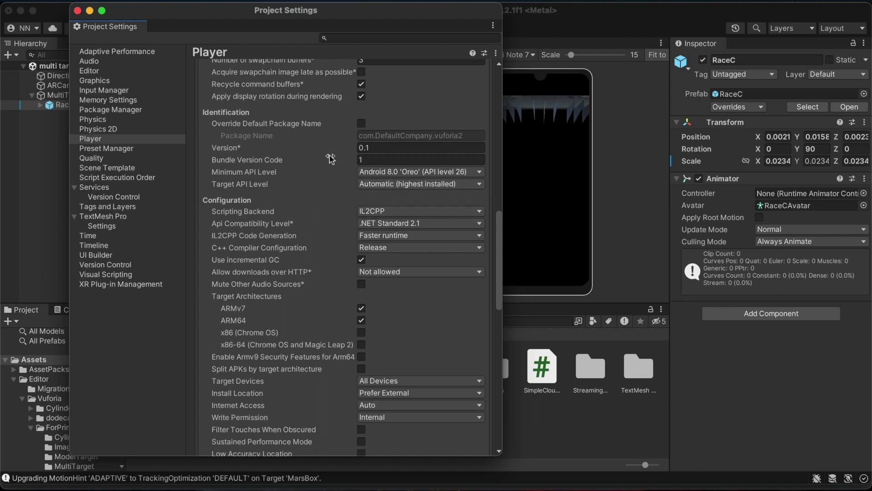
Close Project Settings and start the Android build, confirming the build location.
{"action": "left_click", "coordinate": [78, 11]}
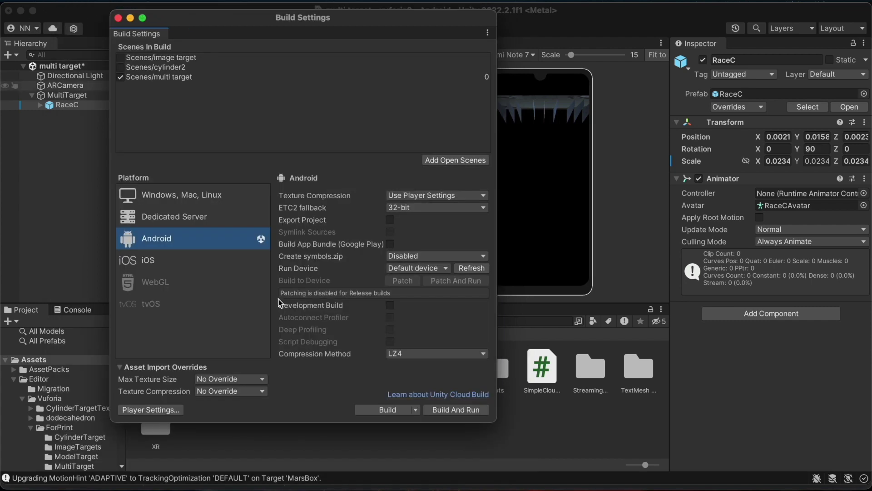
{"action": "left_click", "coordinate": [386, 409]}
{"action": "left_click", "coordinate": [638, 311]}
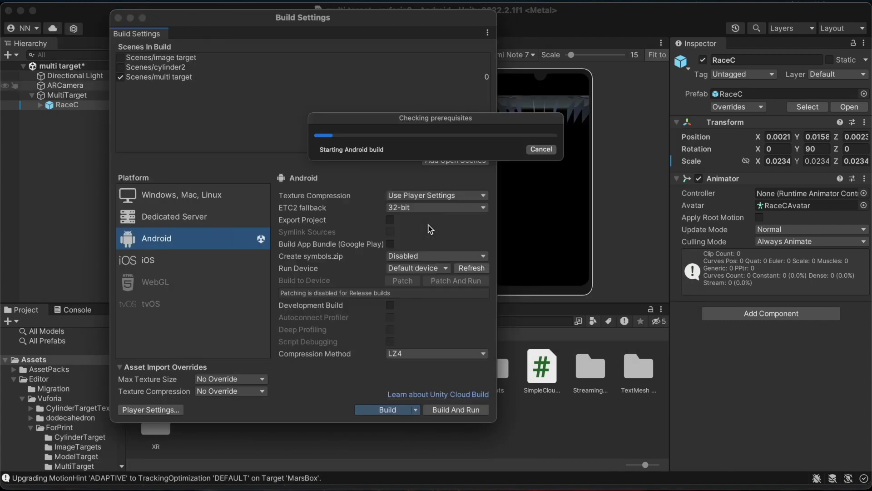